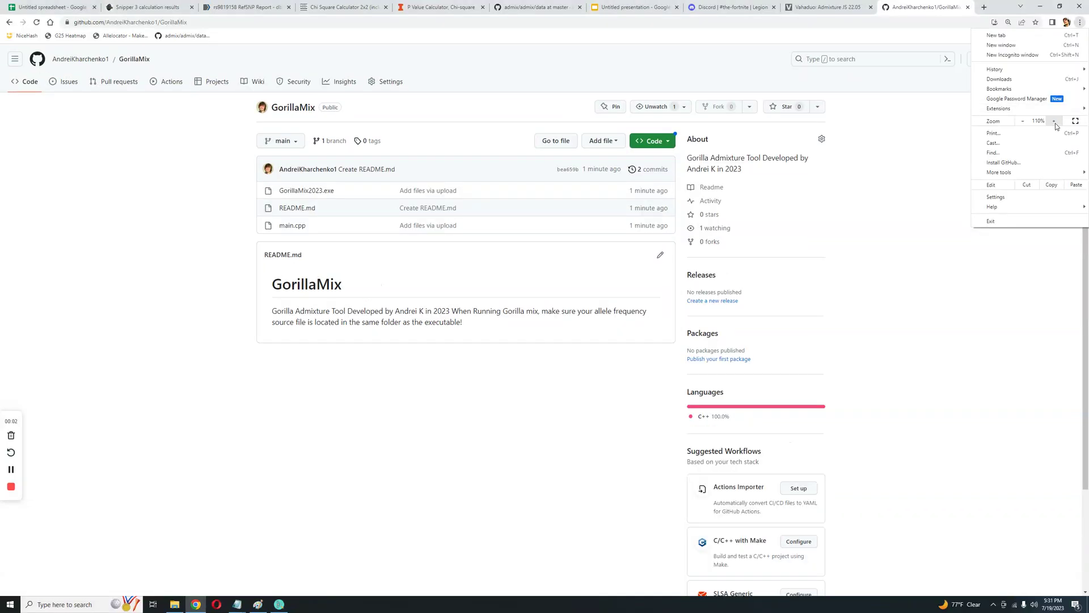
- Raise Chrome's page zoom on the GorillaMix repository from 110% to 125%
click(1055, 122)
click(489, 413)
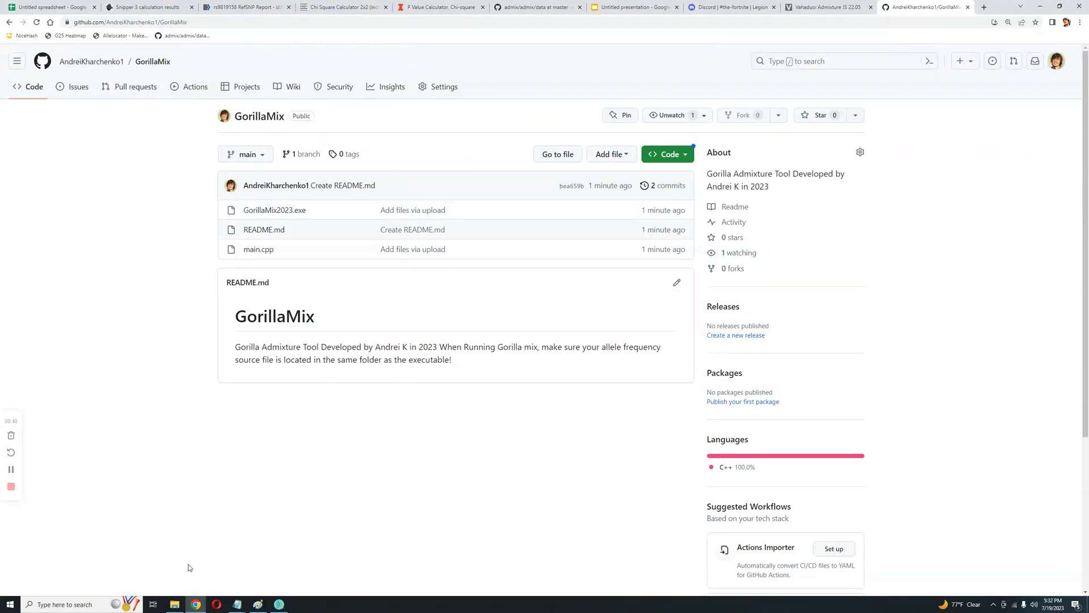
- Launch GorillaMix2023 from the SimpleAdmix2023 folder and centre its console window
click(174, 604)
double_click(161, 73)
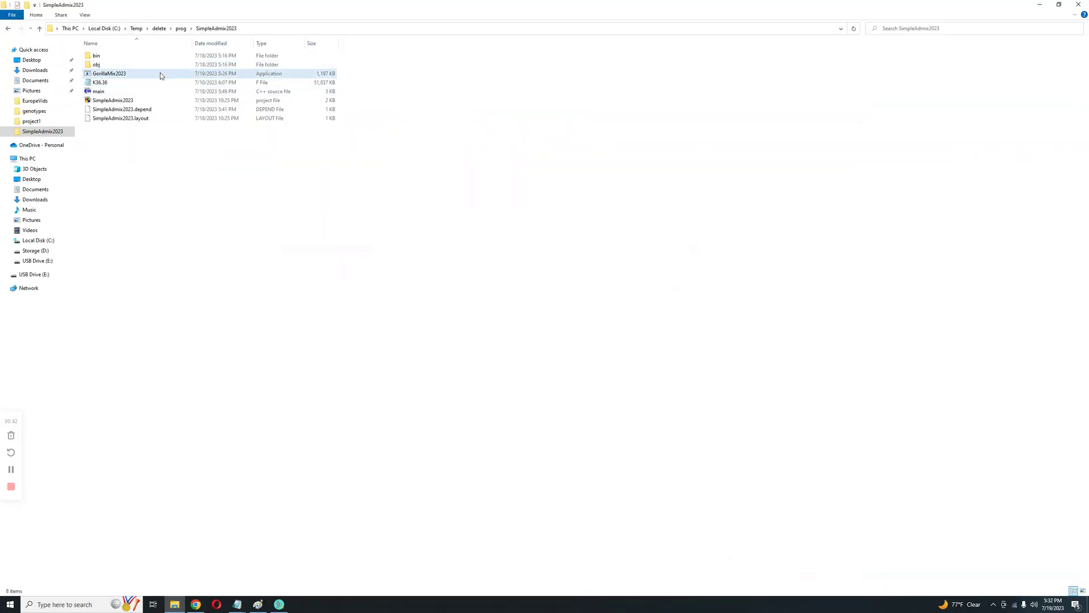
drag(187, 86, 352, 116)
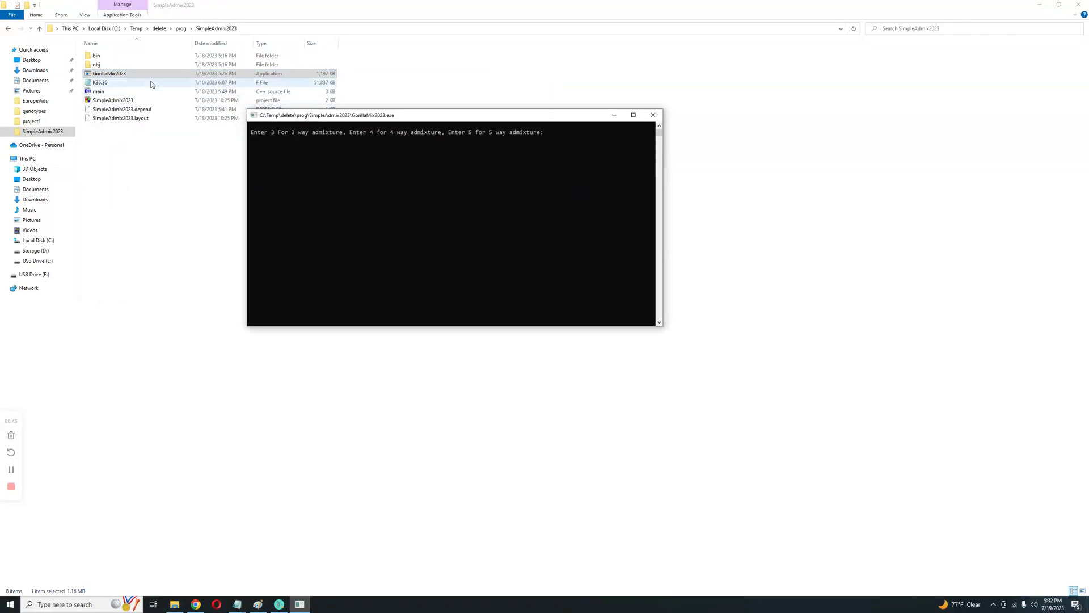
- Inspect the K36.36 data file in Notepad, then close it
double_click(152, 83)
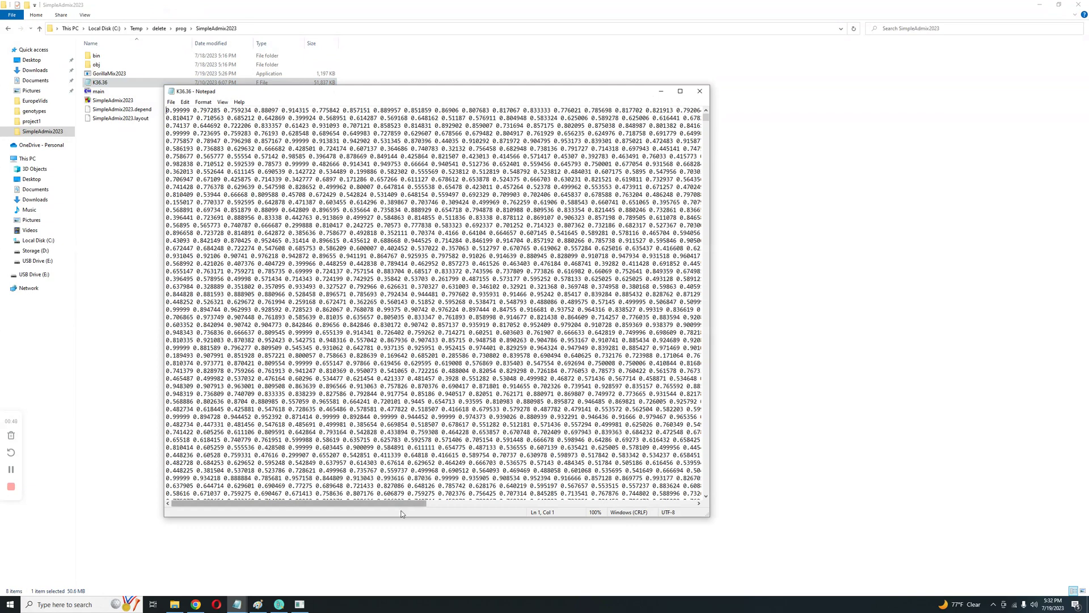
drag(402, 503, 753, 248)
drag(706, 119, 711, 341)
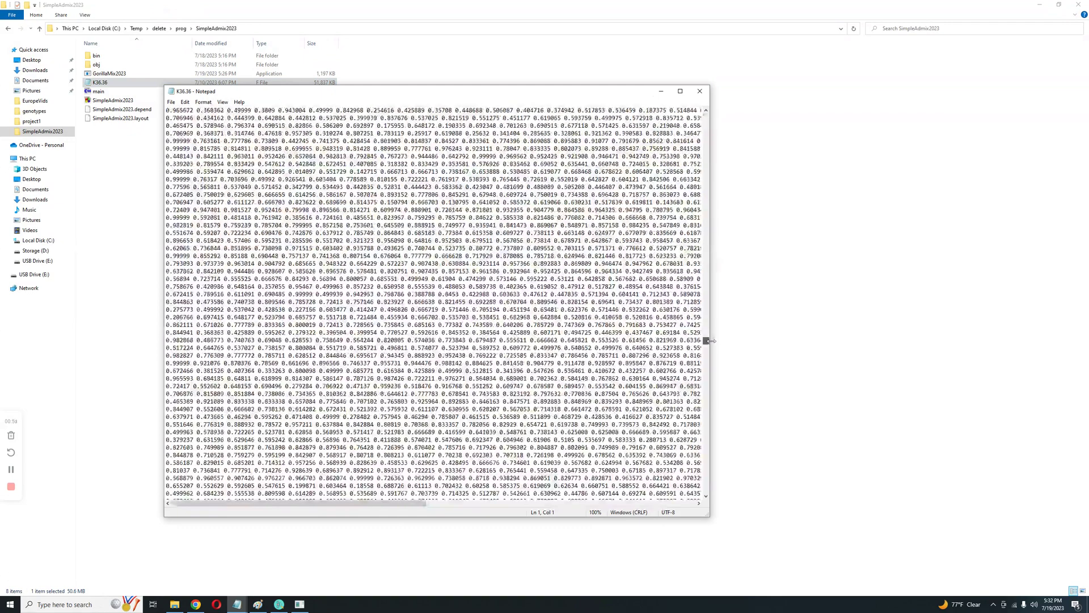
click(700, 91)
- Choose 3-way admixture and enter the data file K36.36.F
click(302, 605)
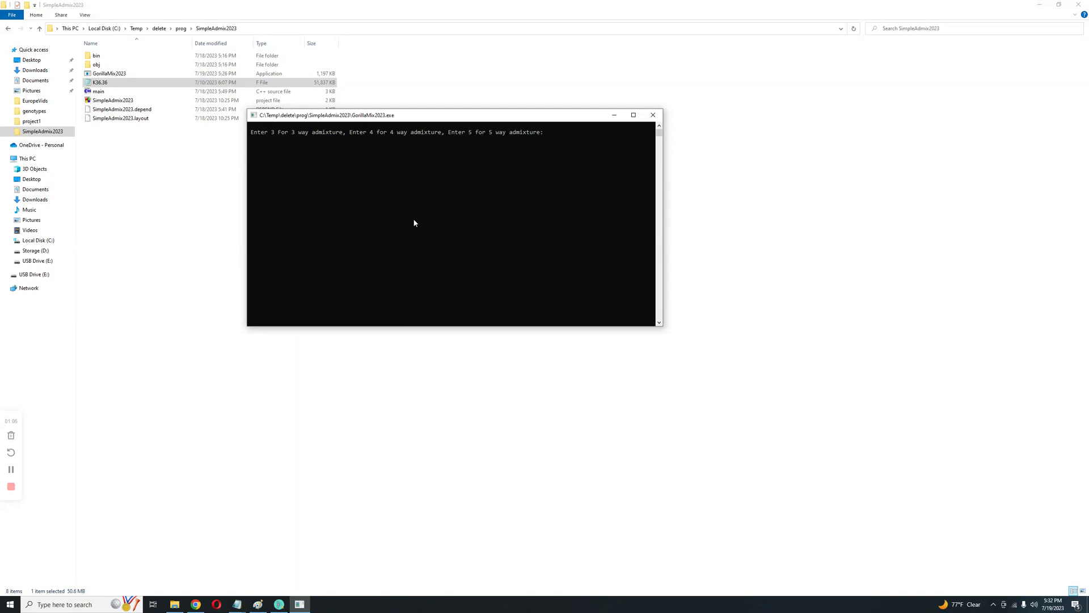
key(Return)
text(K36.36.F)
key(Return)
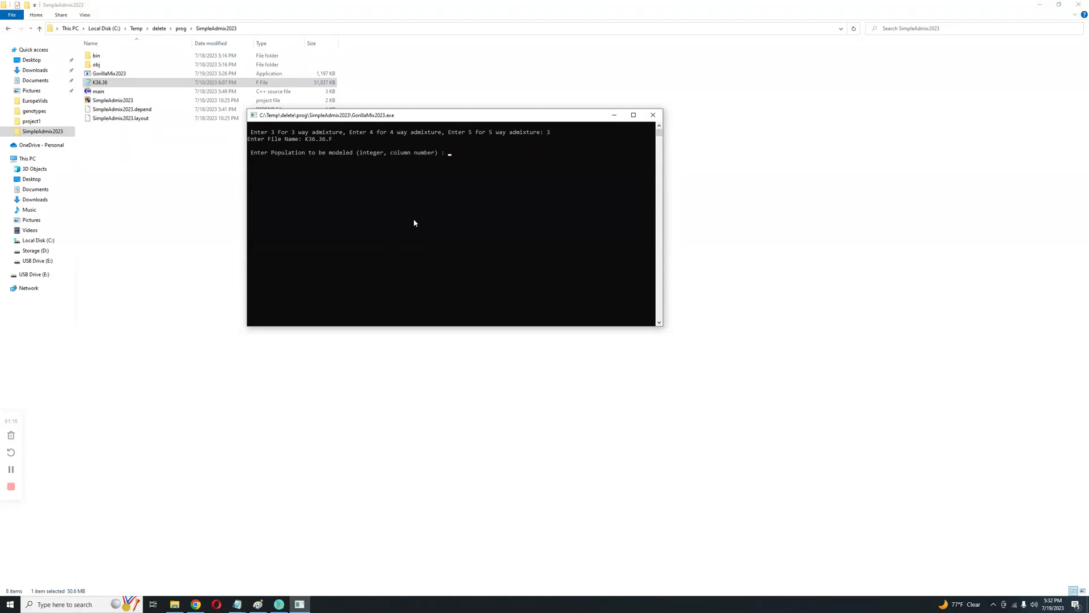
- Enter population 11 as target and 13, 14, 32 as sources, using the population chart
click(264, 606)
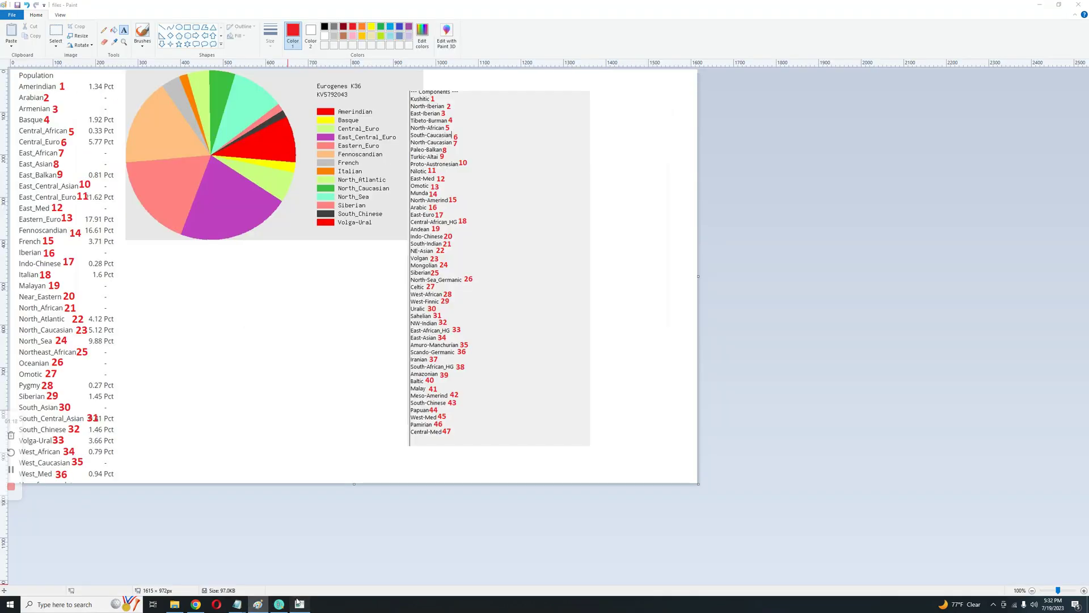
click(260, 605)
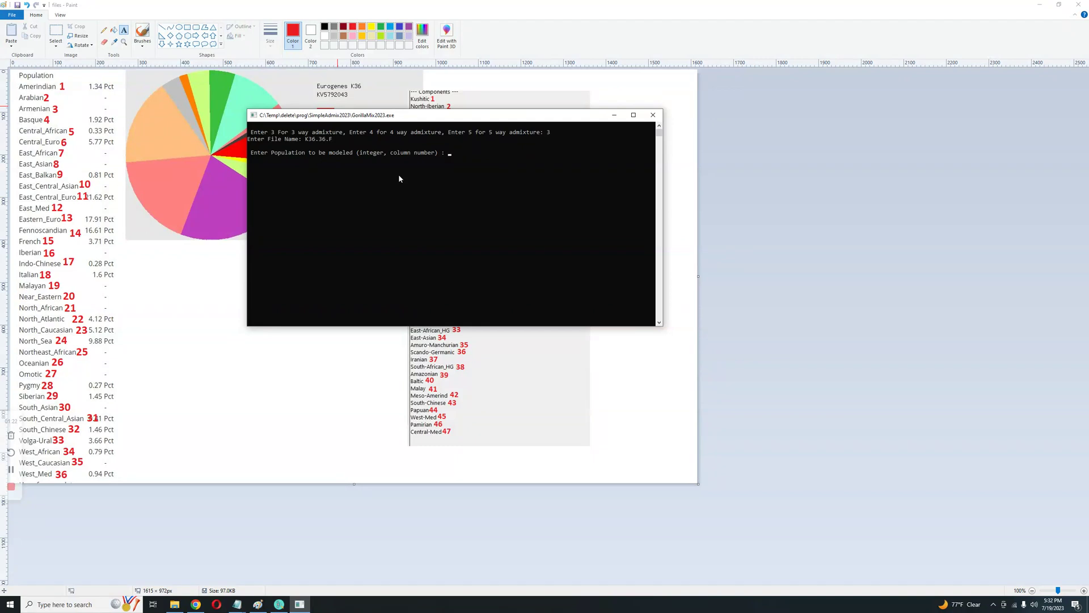
text(11)
key(Return)
key(Return)
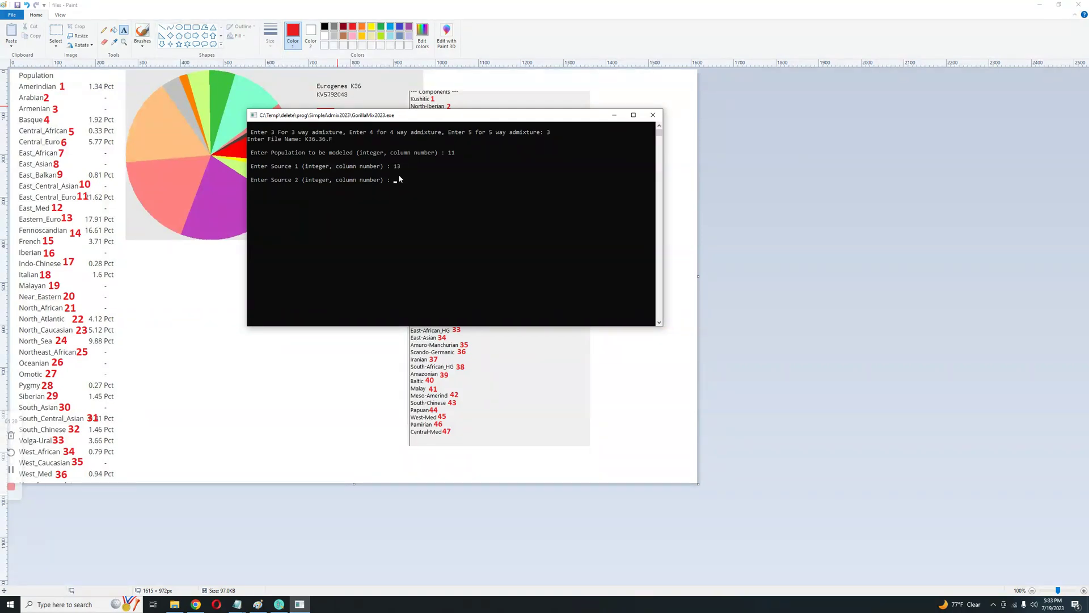
text(14)
key(Return)
text(32)
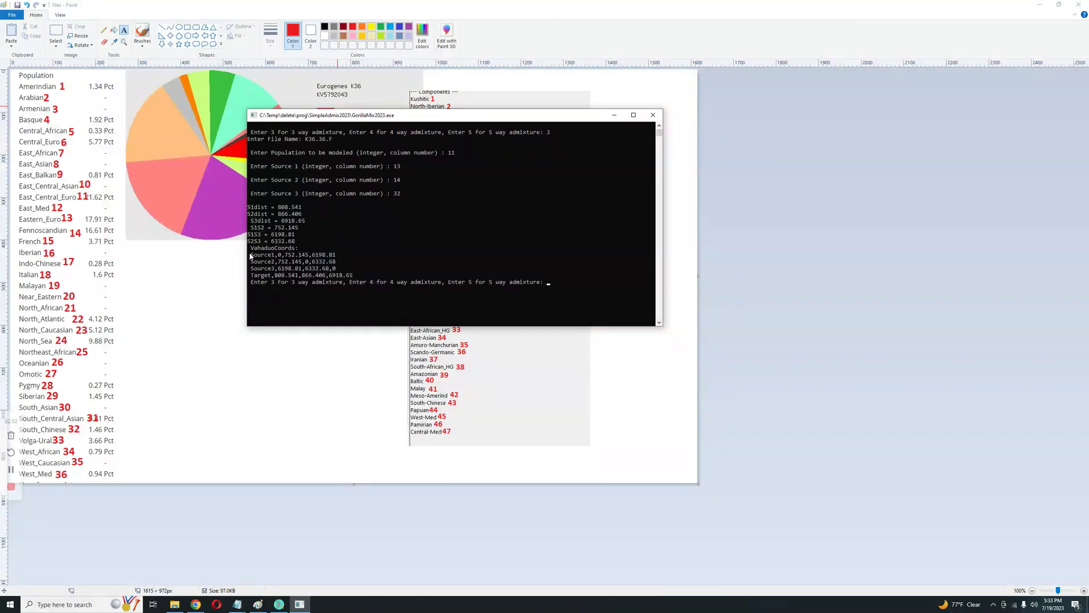
- Copy the three Source lines and the Target line of VahaduoCoords from the console output
drag(255, 255, 369, 279)
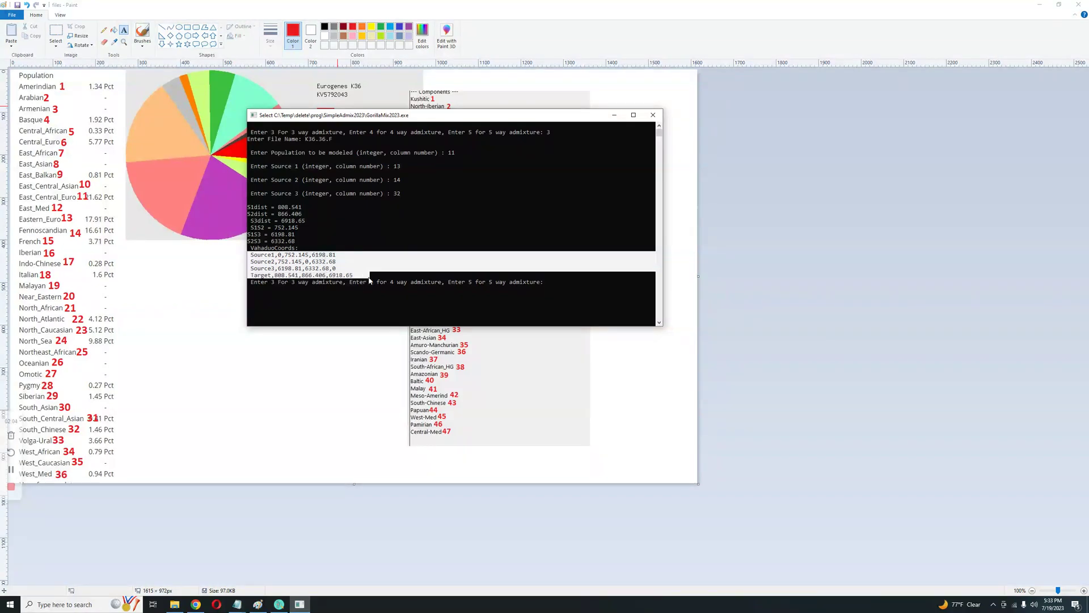
right_click(369, 279)
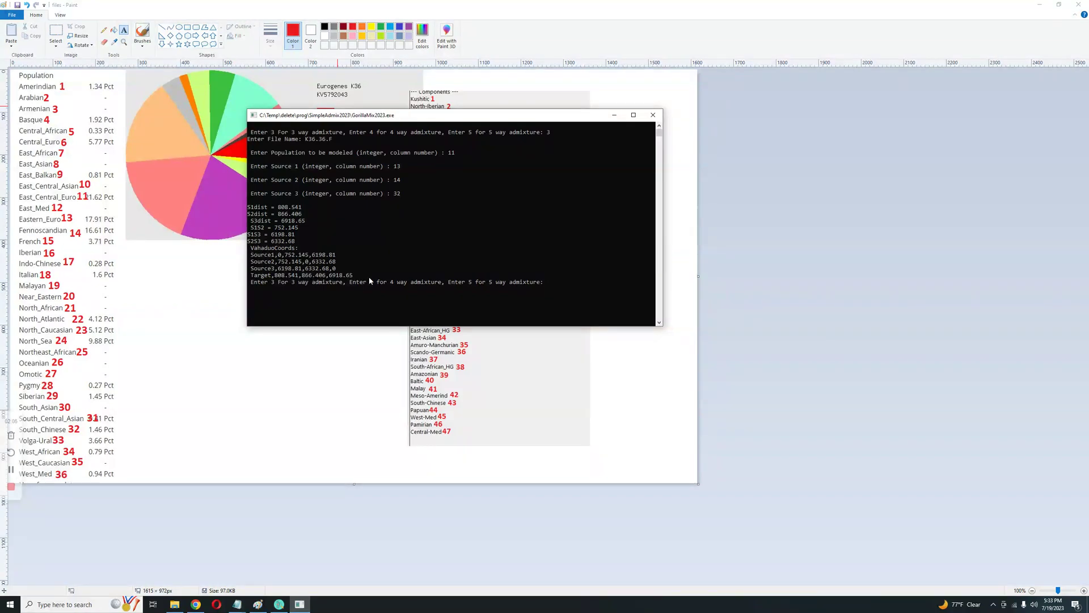
click(195, 604)
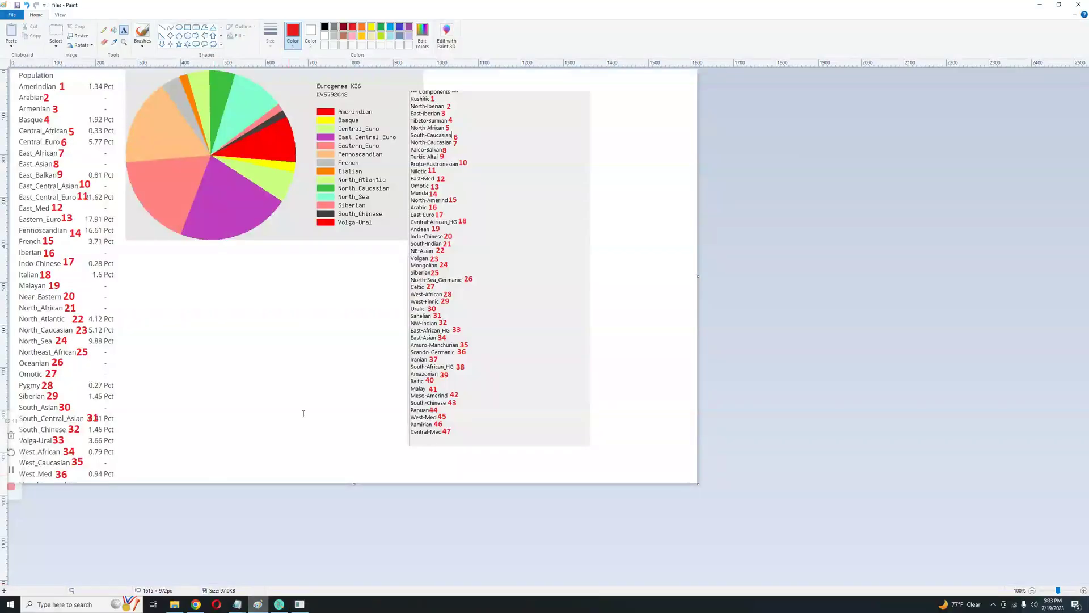
- Check the population chart and rename the Source1 row to easteuro in Vahaduo
click(258, 605)
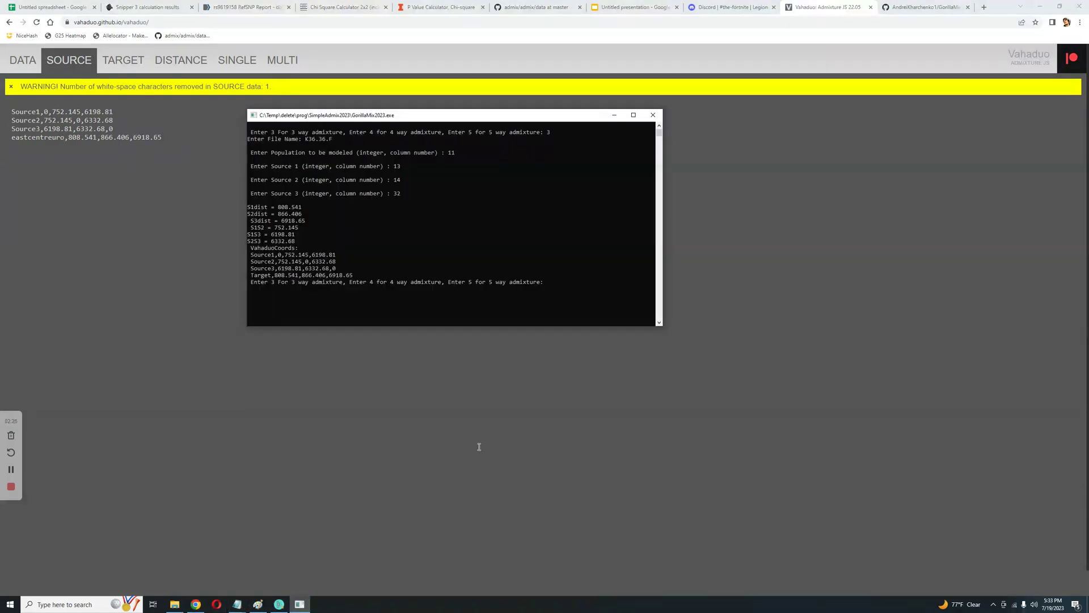
click(257, 604)
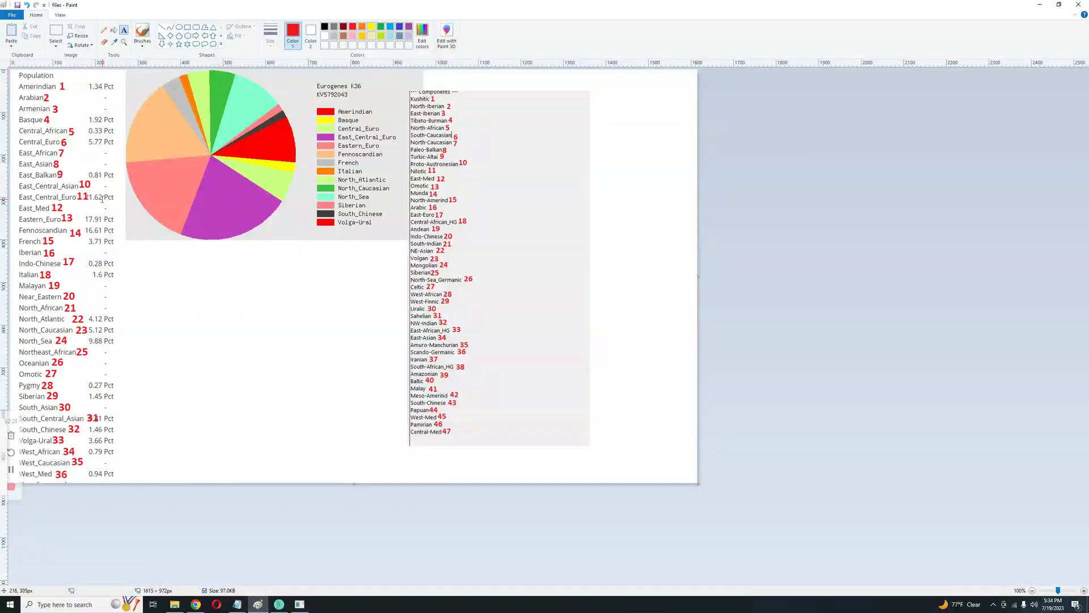
click(196, 604)
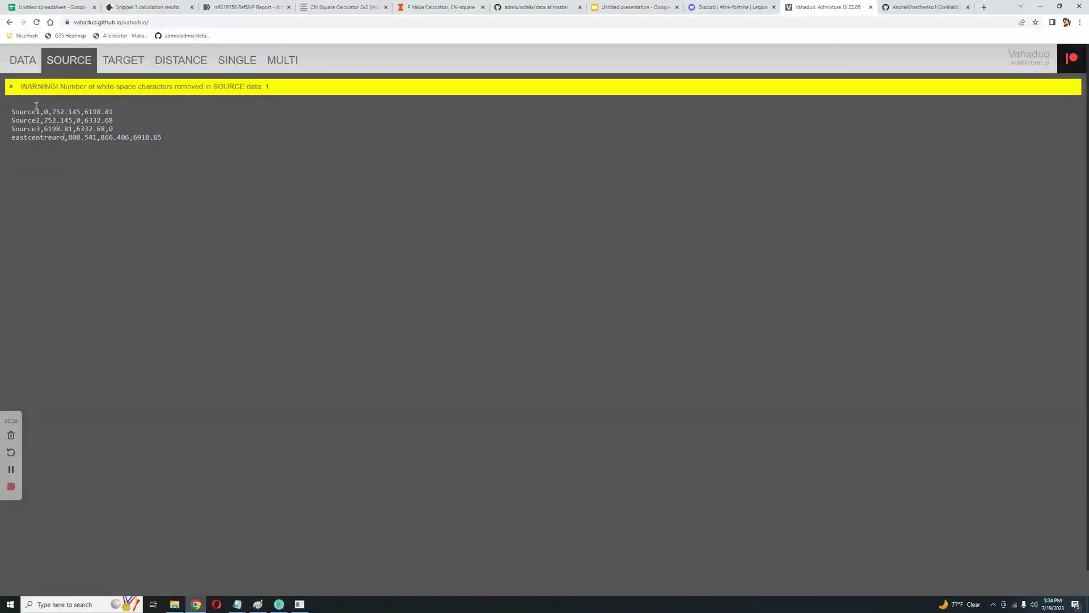
drag(39, 111, 2, 106)
text(easteuro)
- Rename the Source3 row to southchinese and cut the eastcentreuro row from the sources
click(299, 604)
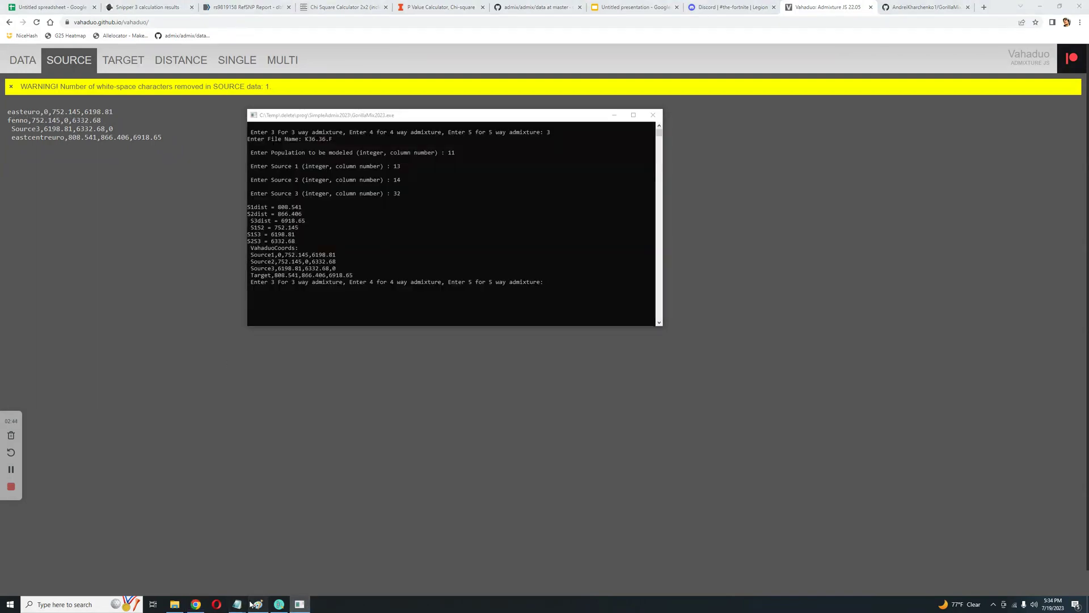
click(258, 604)
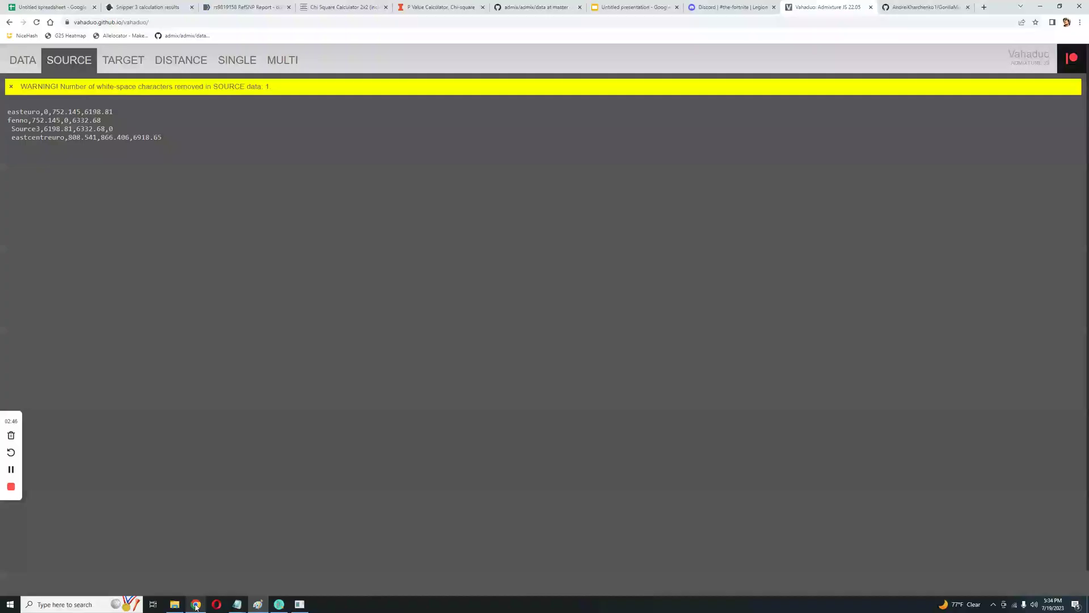
click(196, 604)
drag(40, 129, 4, 130)
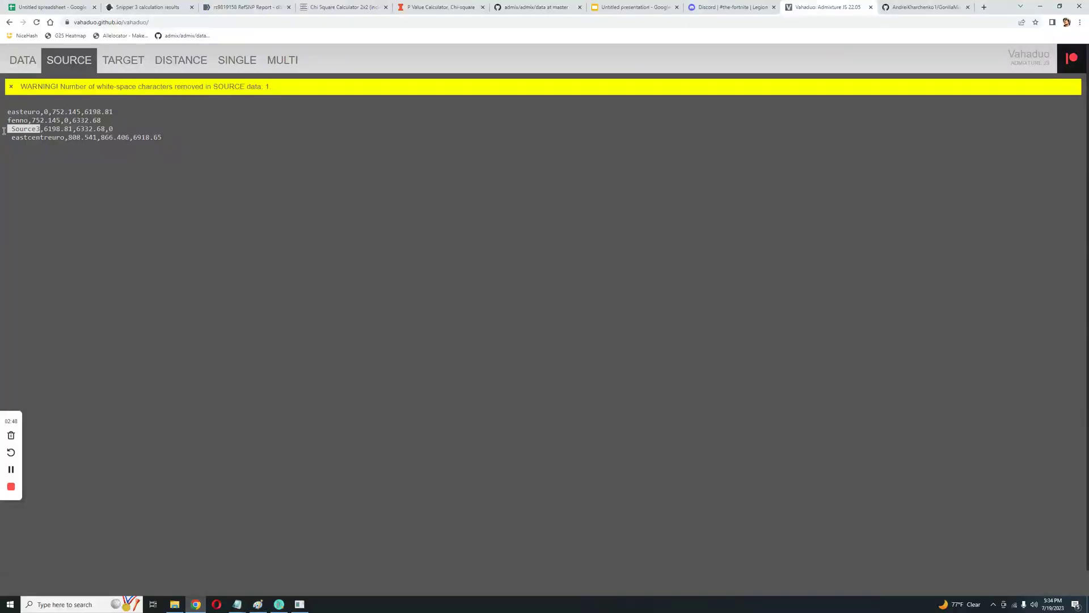
text(southch)
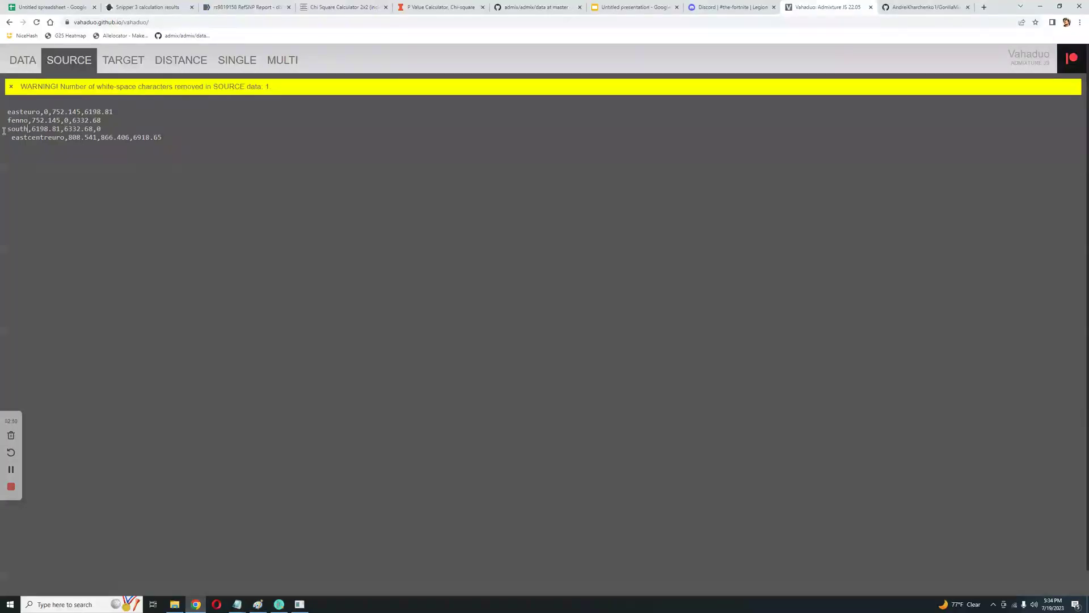
text(inese)
triple_click(24, 138)
right_click(24, 137)
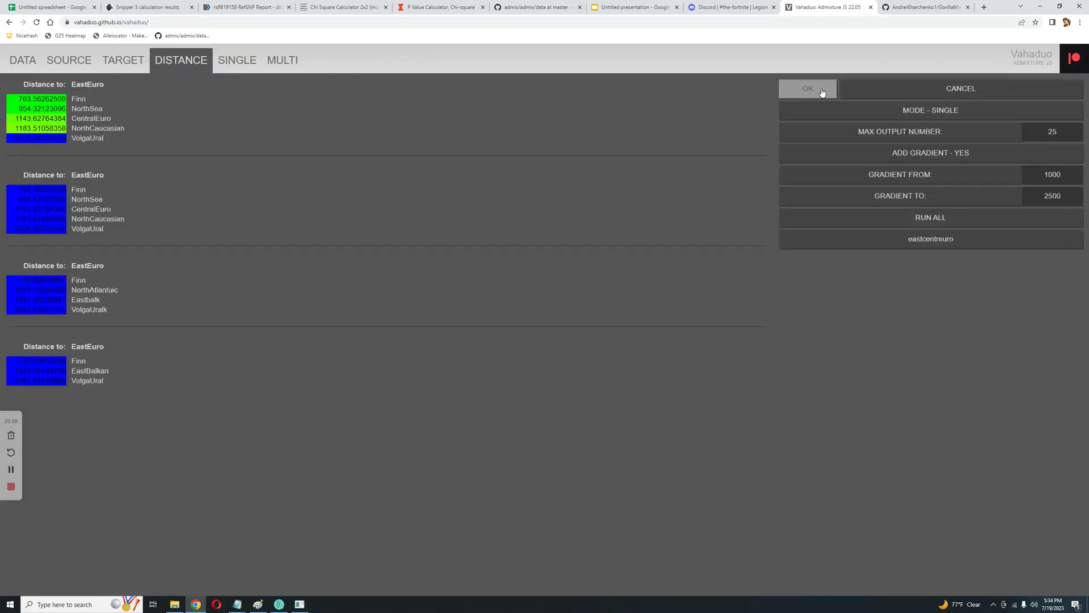
- Clear the old distance output and run distances for eastcentreuro: fenno 1047.47, easteuro 1088.56
click(818, 90)
click(967, 223)
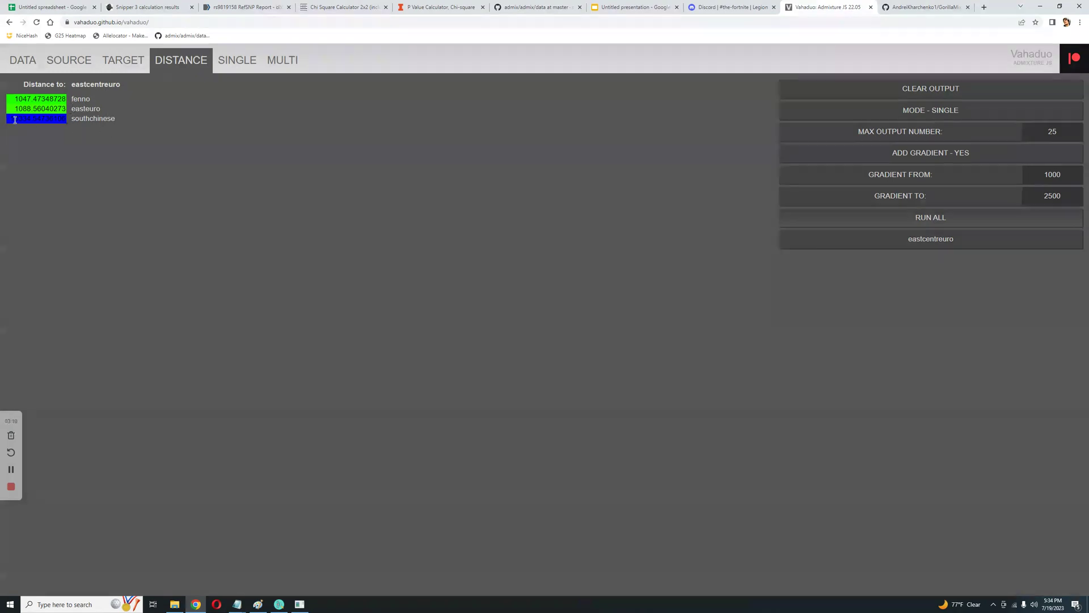
- Run the single model for eastcentreuro with ADD DIST COL off: 54.2 fenno, 44.6 easteuro, 1.2 southchinese
click(237, 67)
click(840, 90)
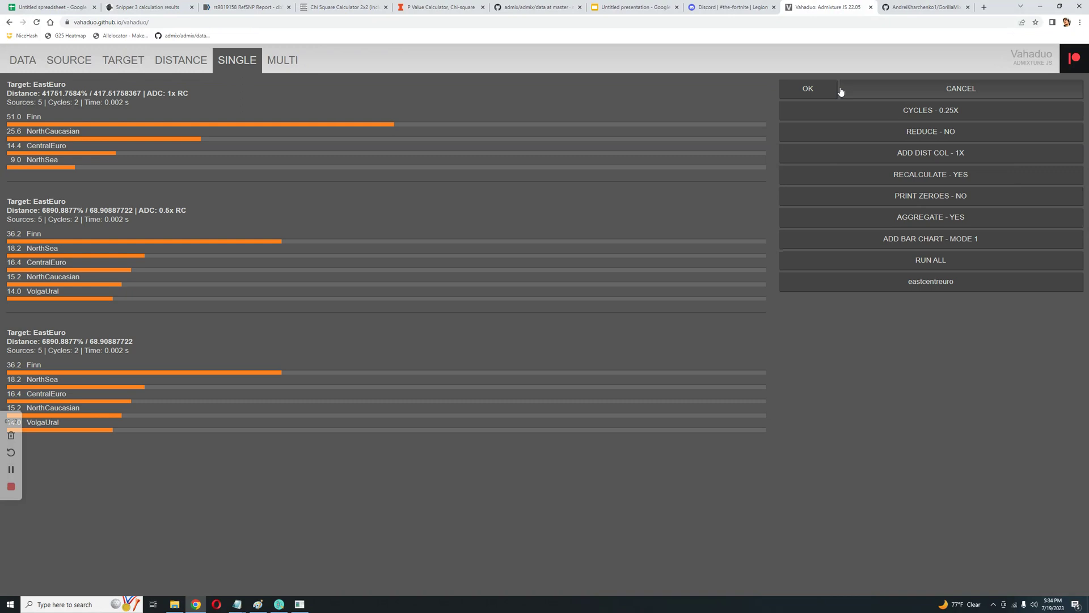
click(802, 90)
click(913, 262)
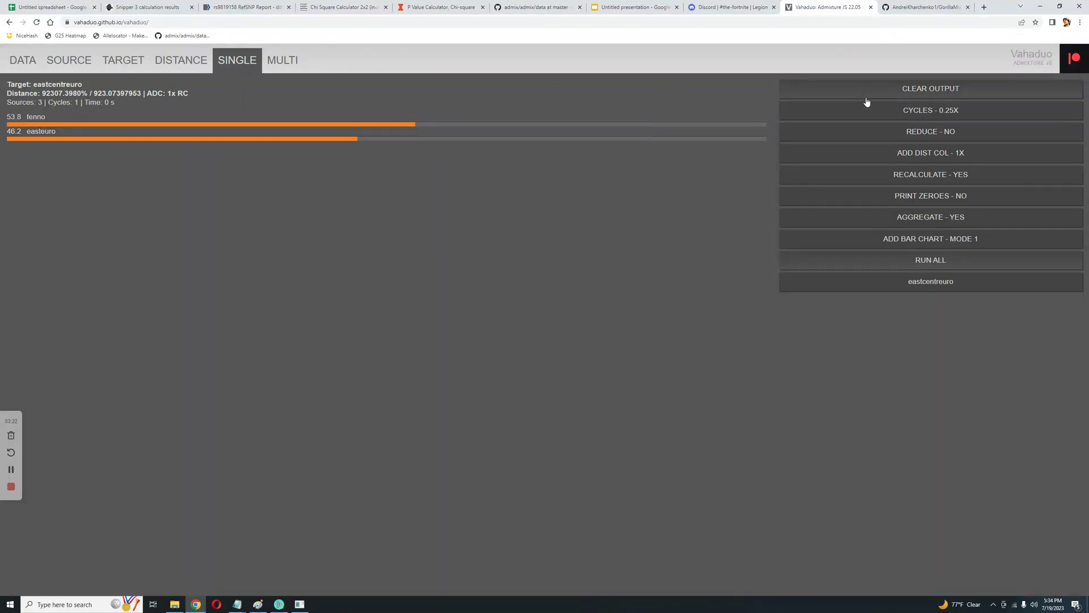
click(882, 151)
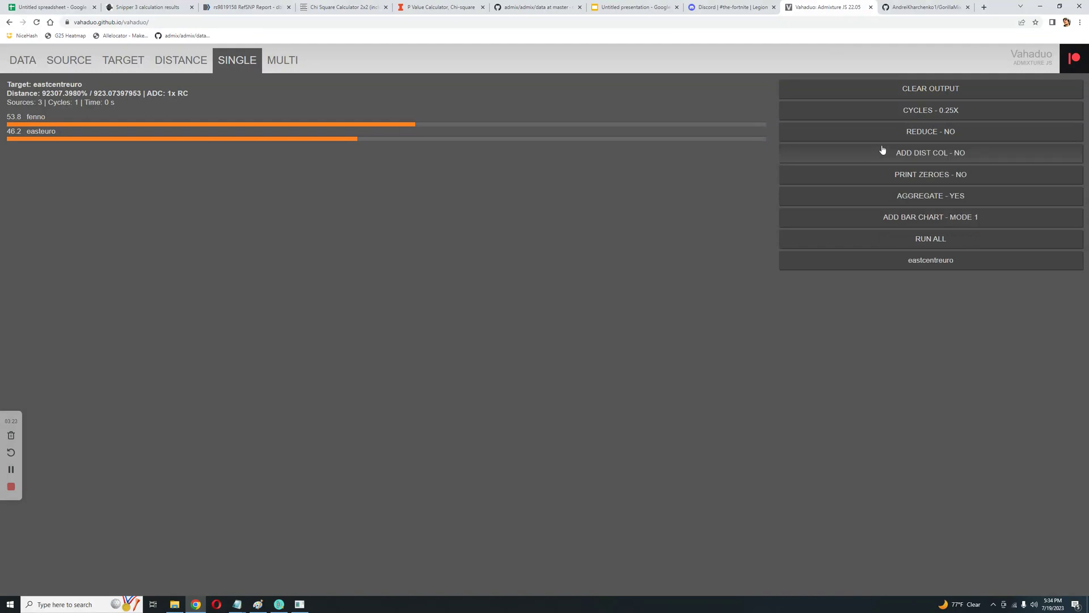
click(916, 239)
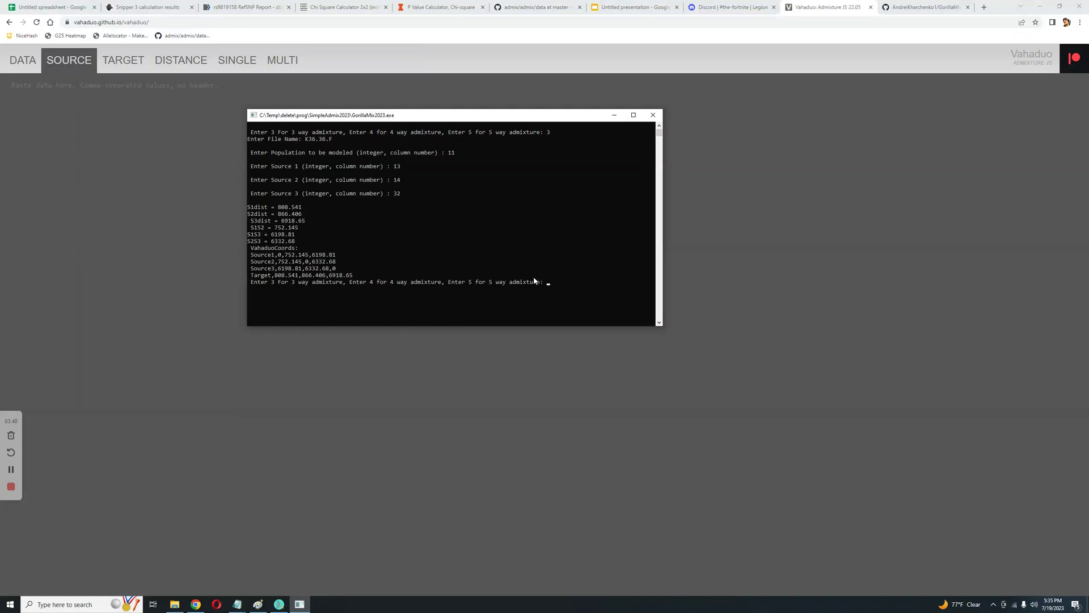
- Choose 5-way admixture, enter file K36.36.F and population 15 as the target
text(5)
key(Return)
click(258, 603)
click(300, 604)
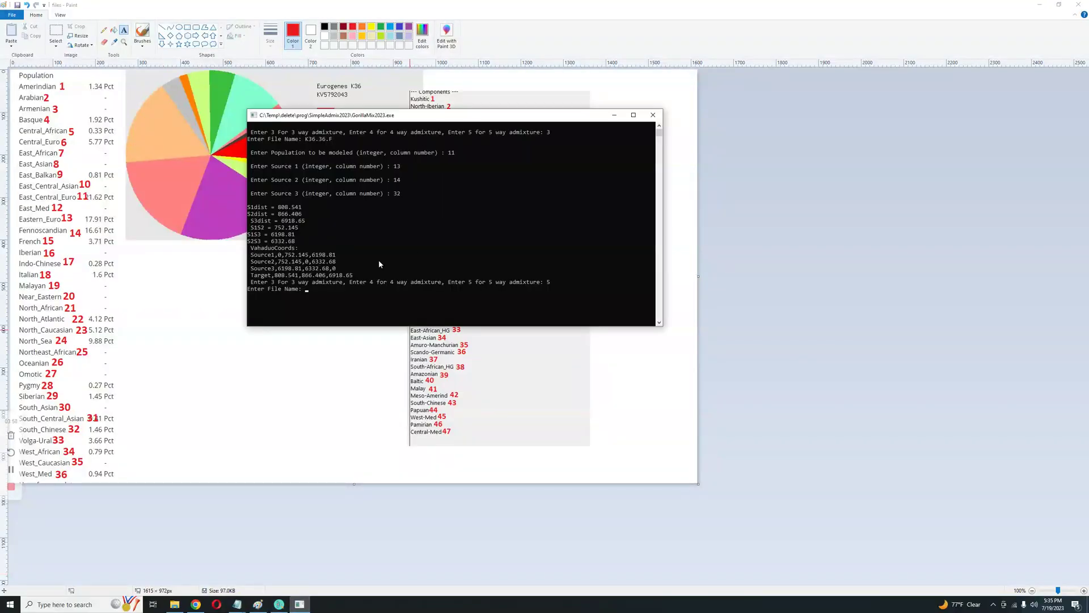
text(K36.36.F)
key(Return)
scroll(405, 265, down, 1)
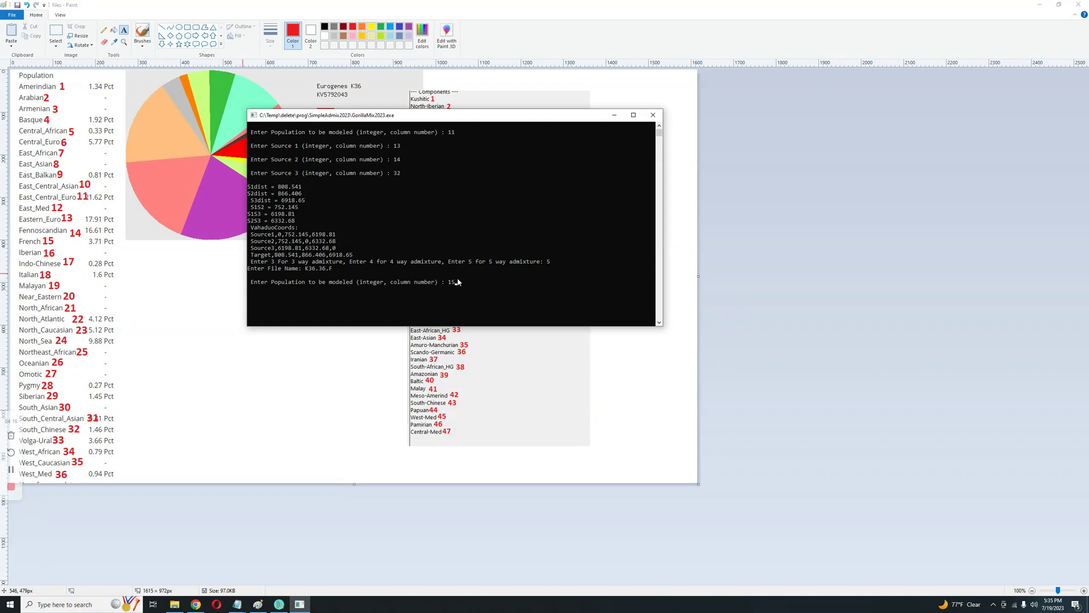
key(Return)
- Enter source columns 16, 24, 22, 32 and 28, then move the console aside to reveal the chart
text(16)
key(Return)
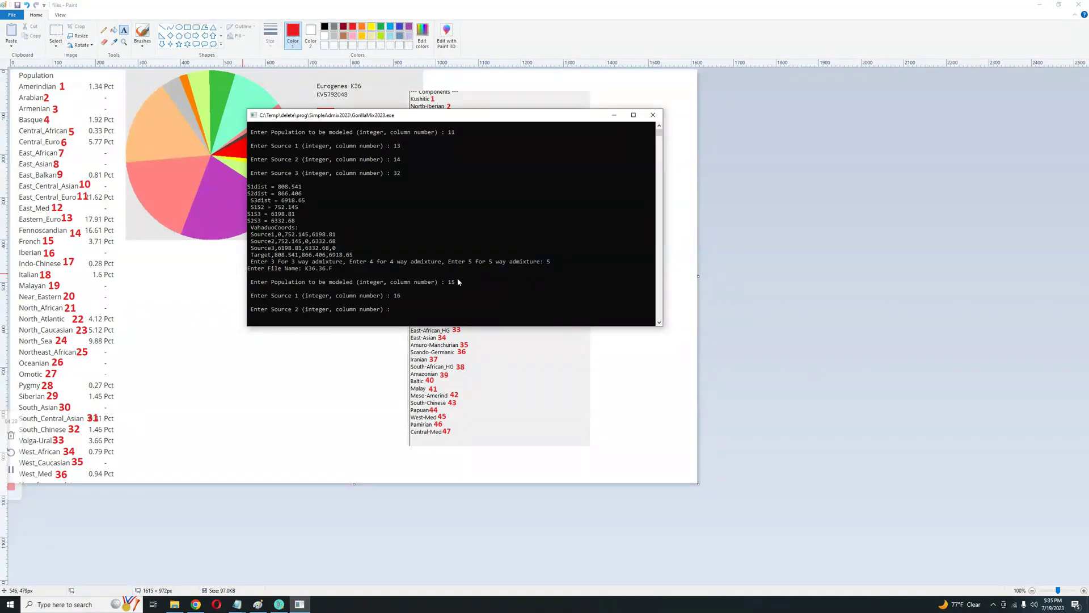
text(24)
key(Return)
text(22)
key(Return)
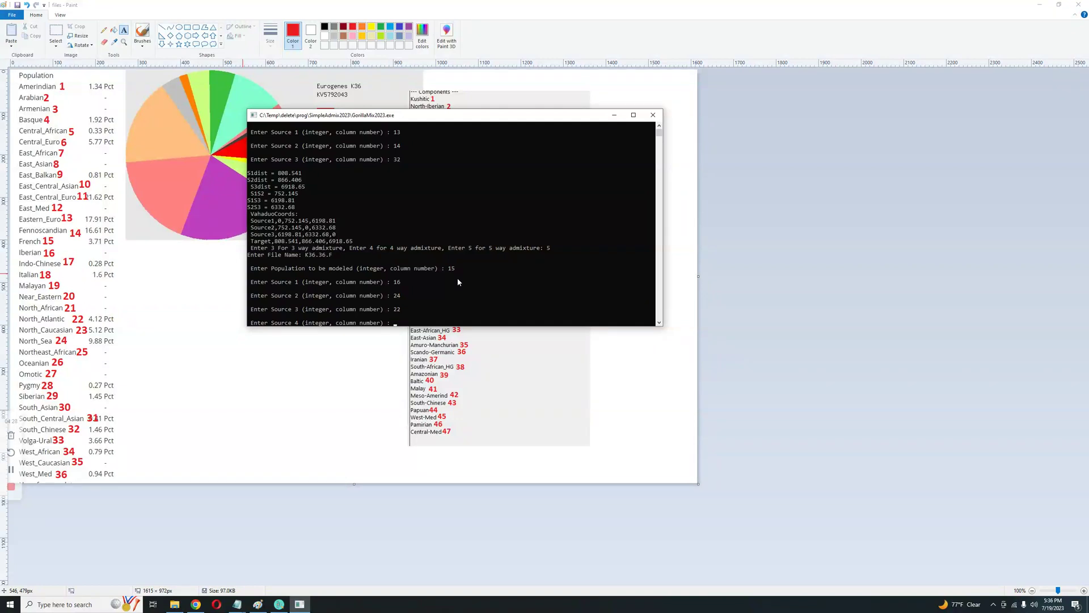
text(32)
key(Return)
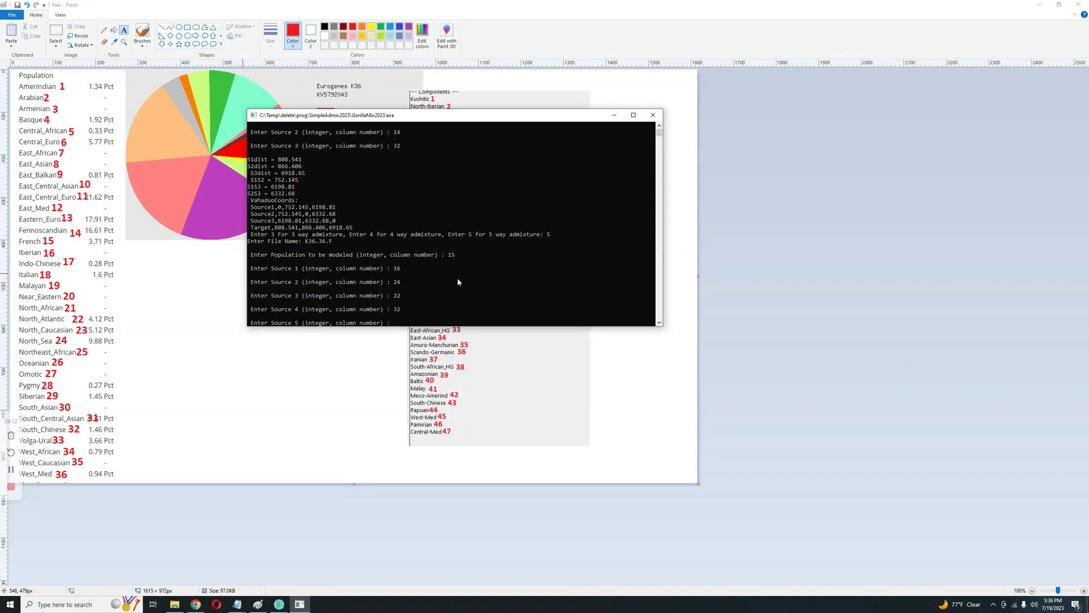
text(28)
key(Return)
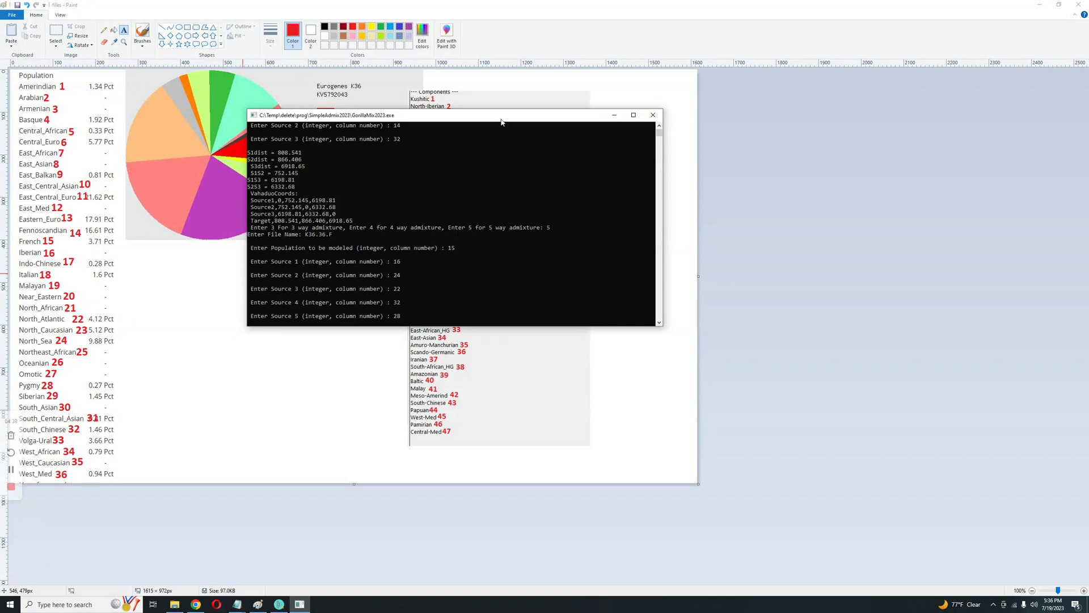
drag(501, 121, 576, 121)
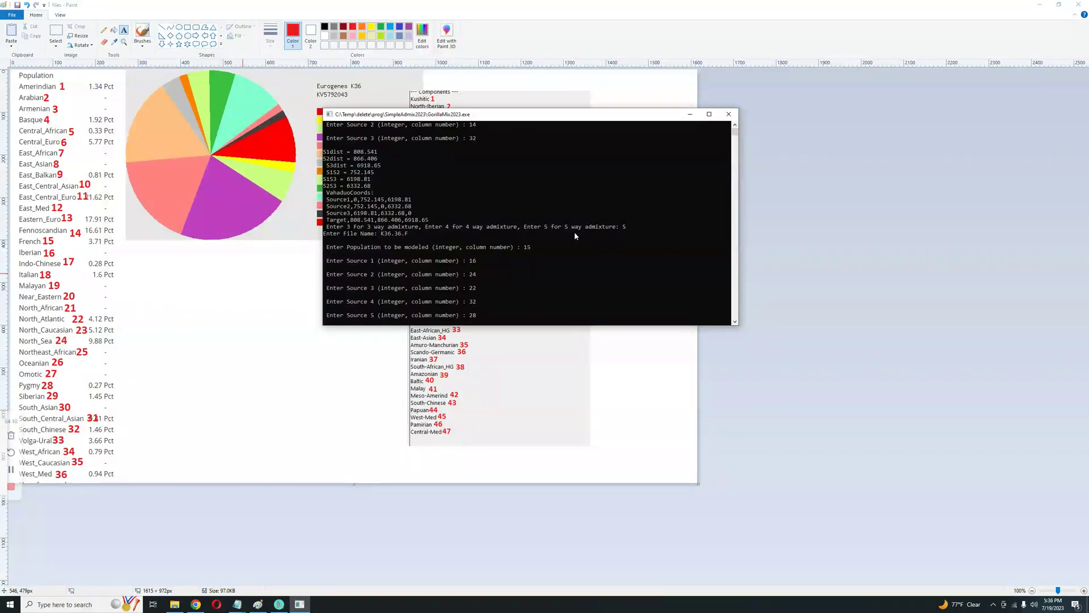
drag(574, 116, 640, 129)
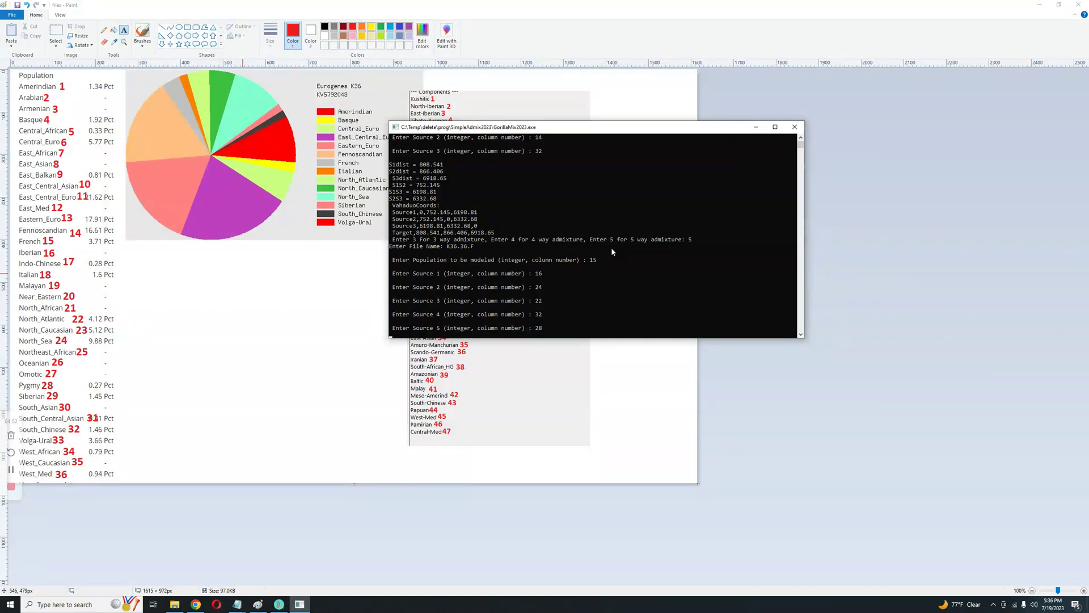
- Run the 5-way calculation, giving source distances 719.189 to 12190.4 and the Admix5 grid
key(Return)
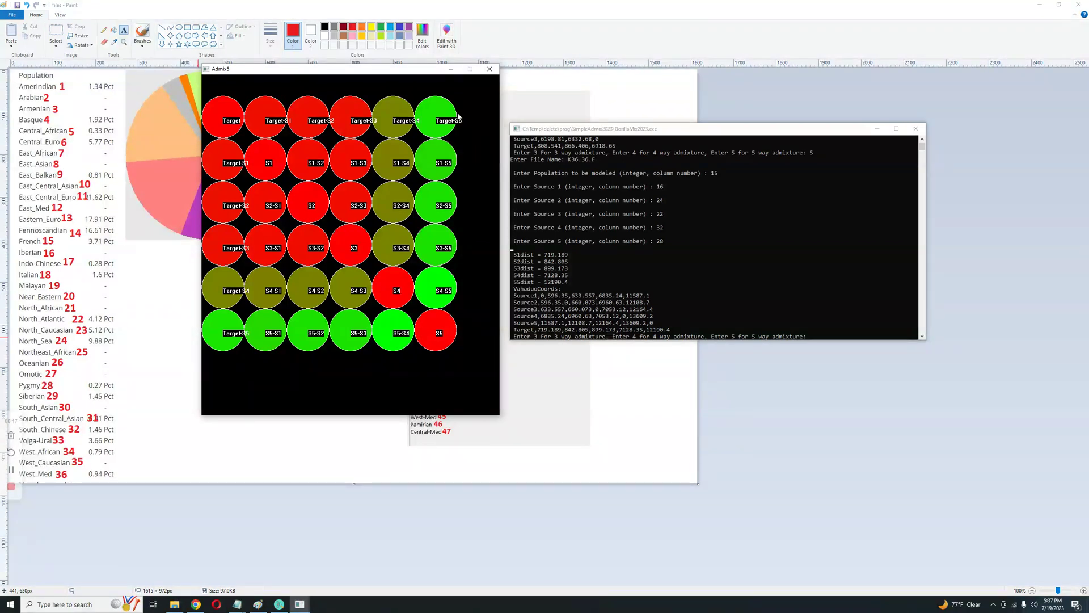
scroll(704, 272, down, 1)
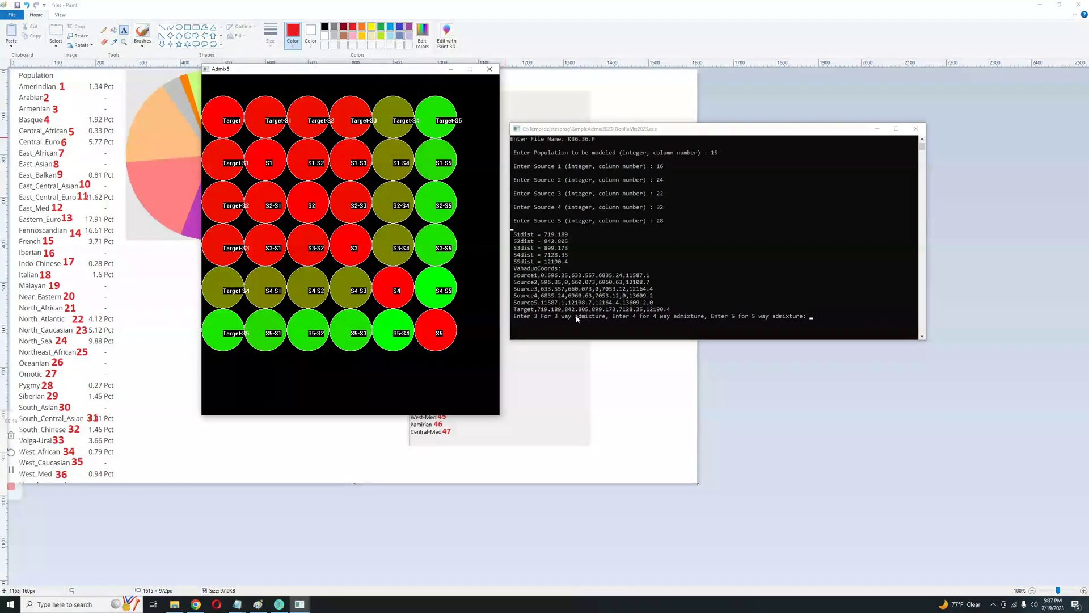
- Copy the Source1 through Target coordinate lines from the GorillaMix2023 console
click(618, 298)
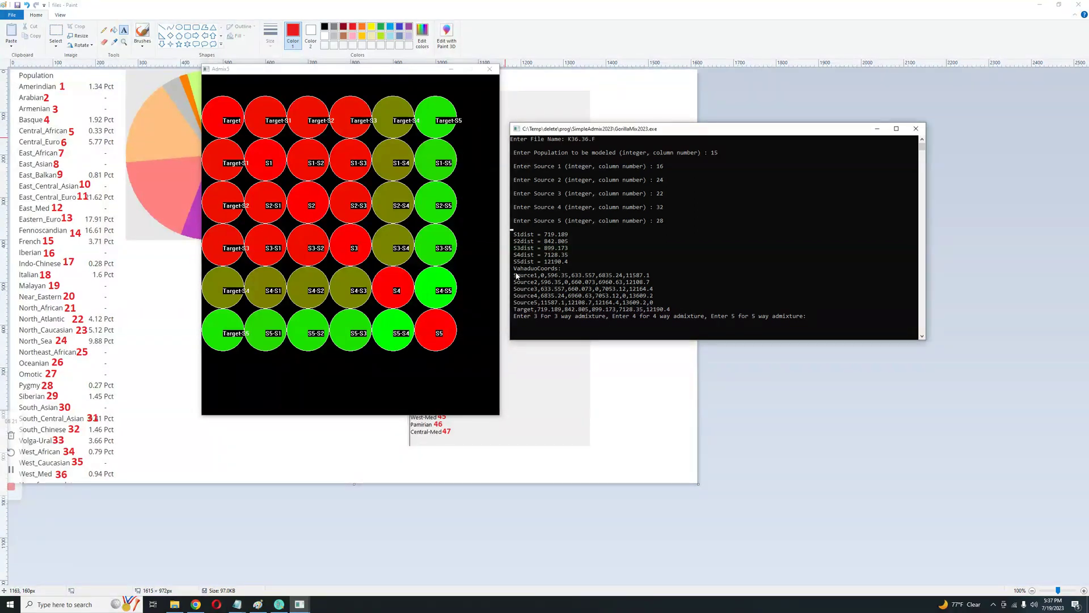
drag(517, 277, 675, 312)
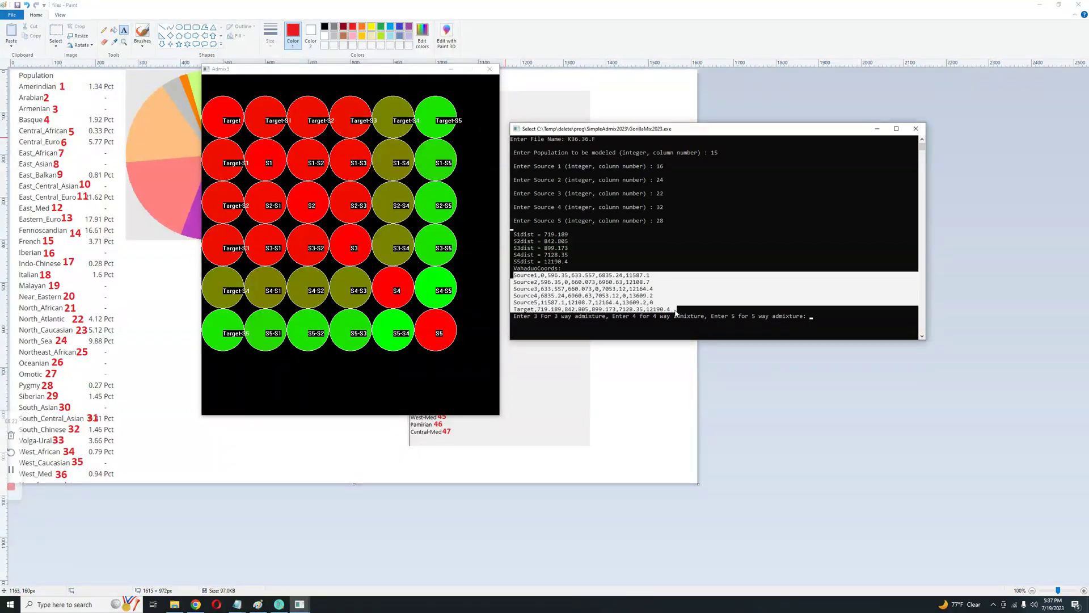
right_click(676, 311)
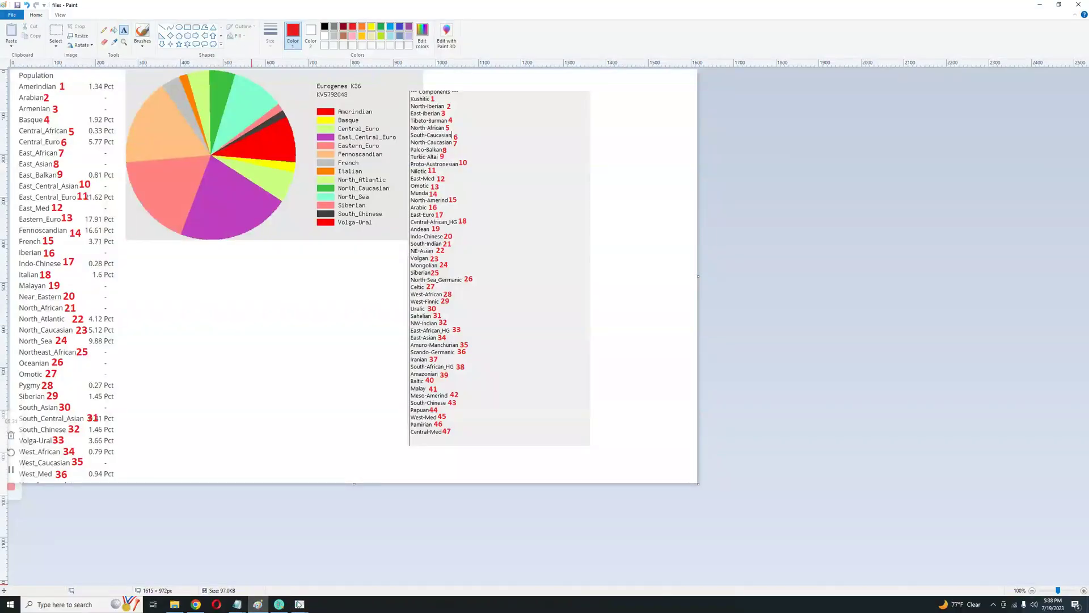
mouse_move(299, 604)
click(290, 564)
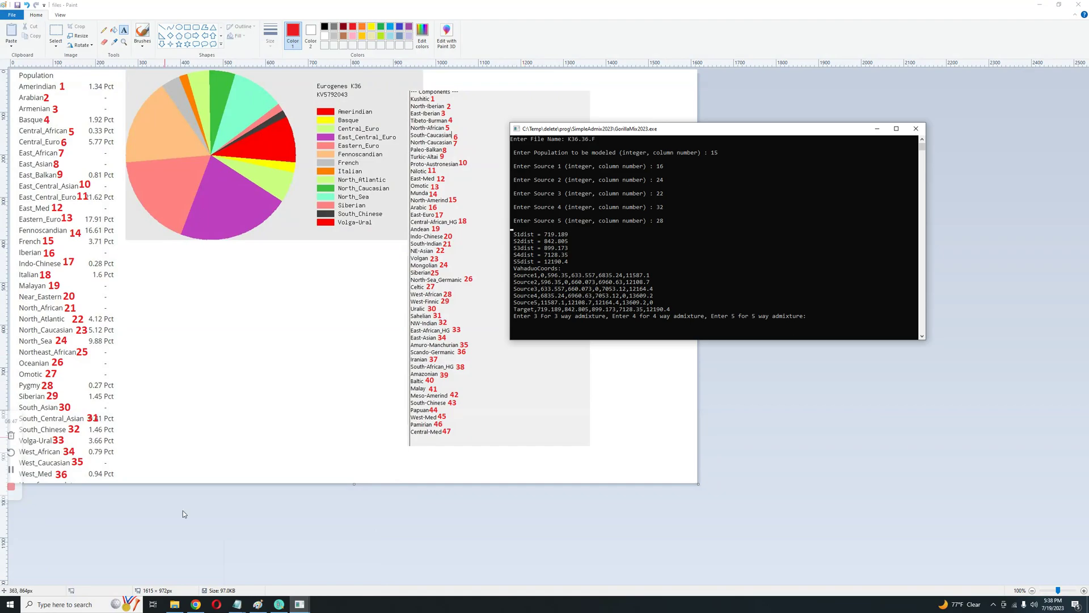
- In Vahaduo, relabel the first source row from Source1 to Iber, then check the population-name chart and GorillaMix console
click(195, 604)
drag(38, 85, 6, 84)
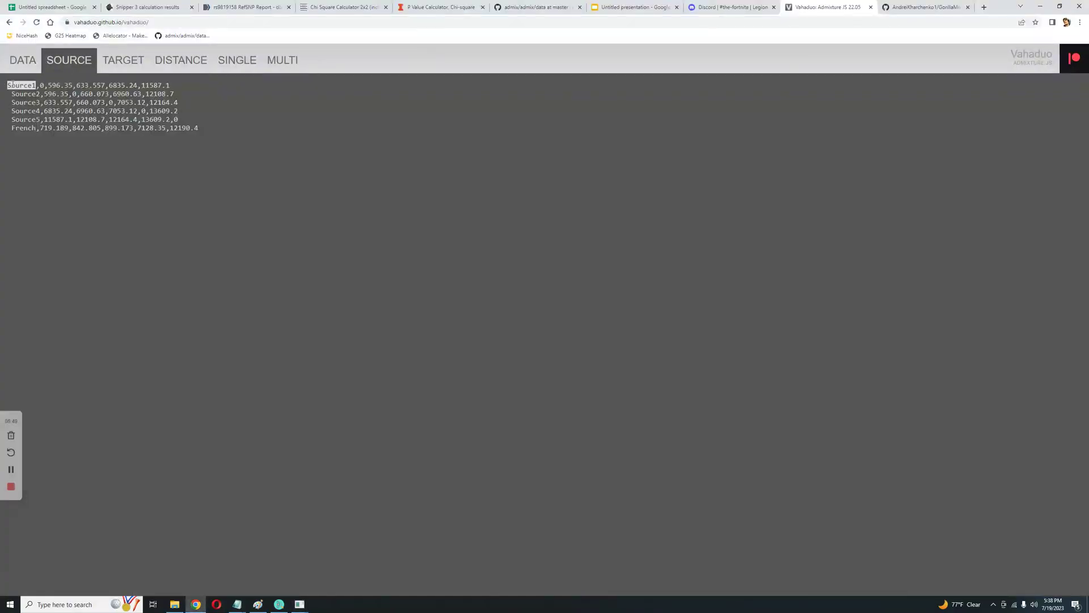
text(Iber)
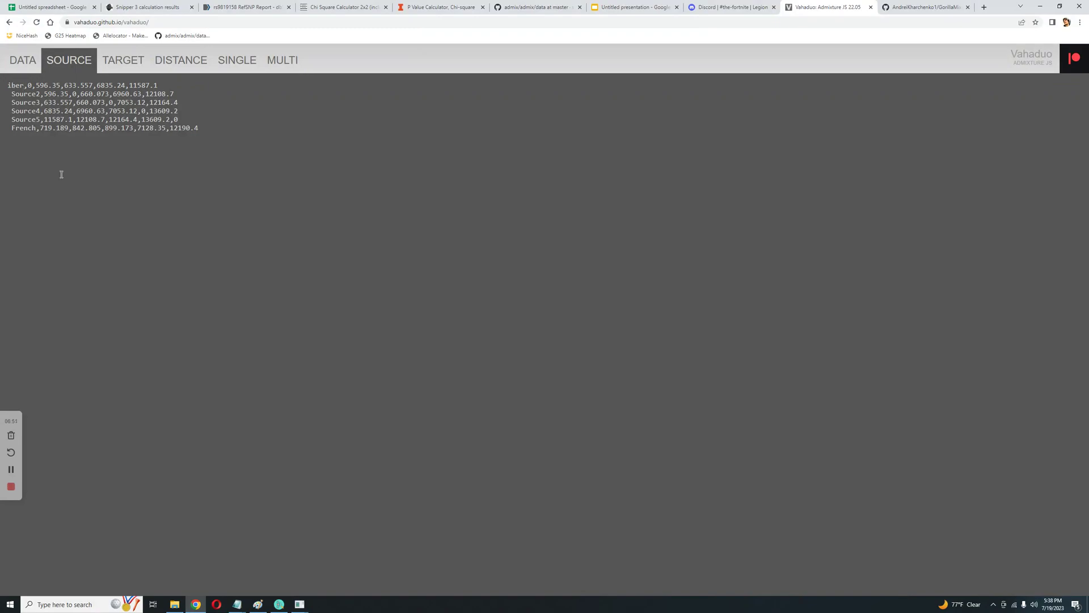
click(258, 604)
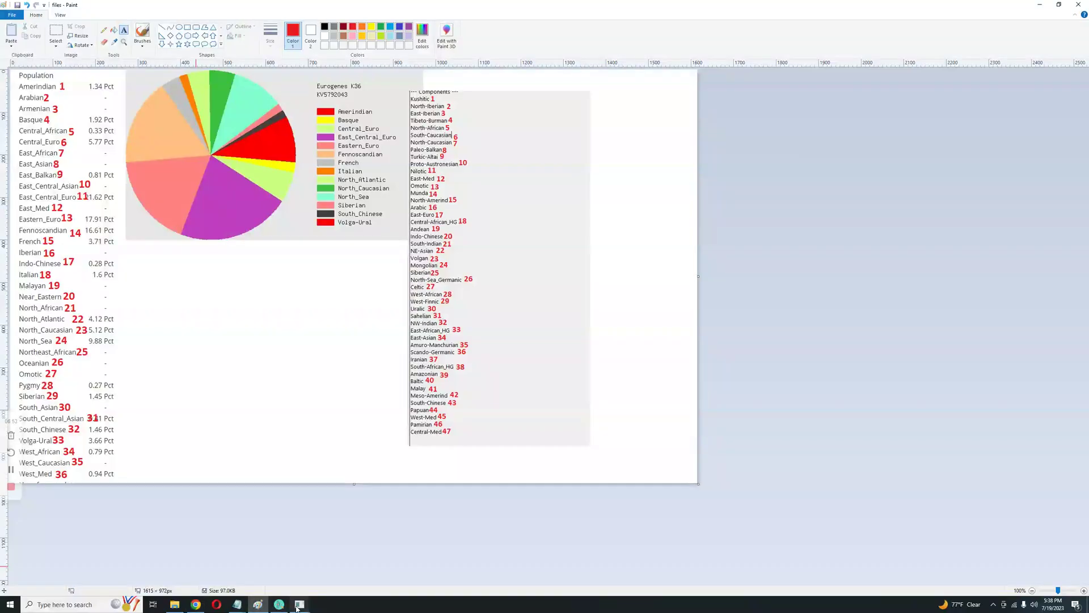
click(275, 568)
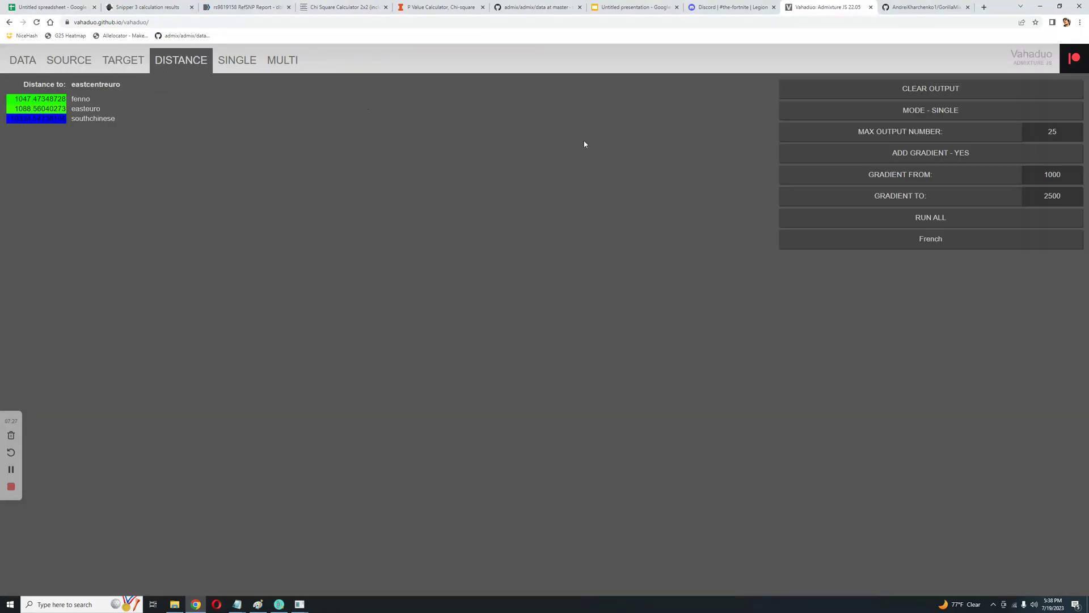
- Rerun French's distances (northsea 904.09, northatl 924.97, iber 1048.05) and compare them with the Admix5 distance grid
click(809, 90)
click(908, 219)
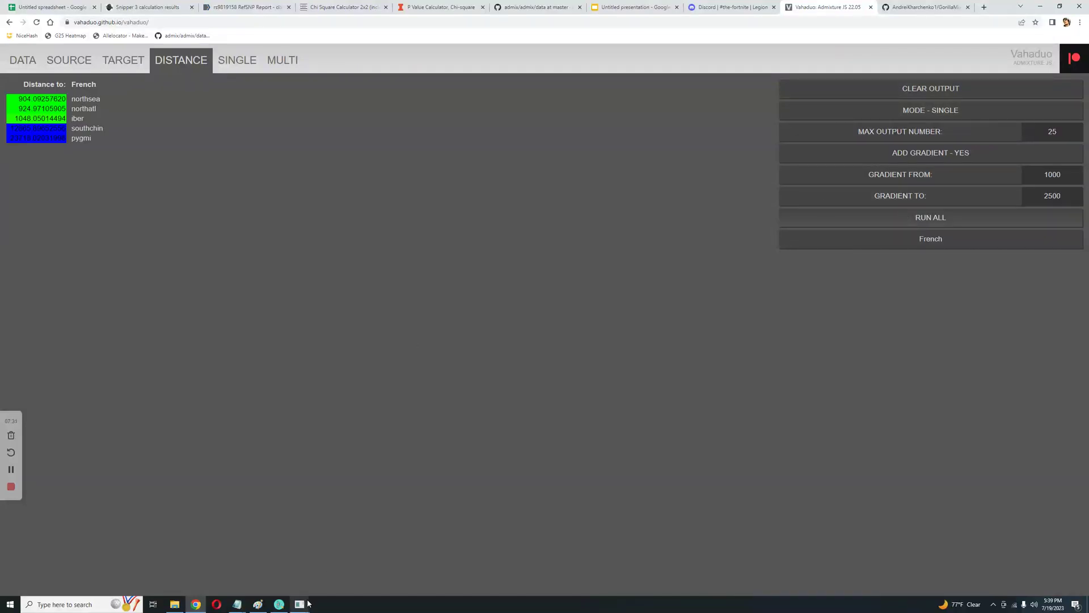
mouse_move(299, 604)
click(345, 567)
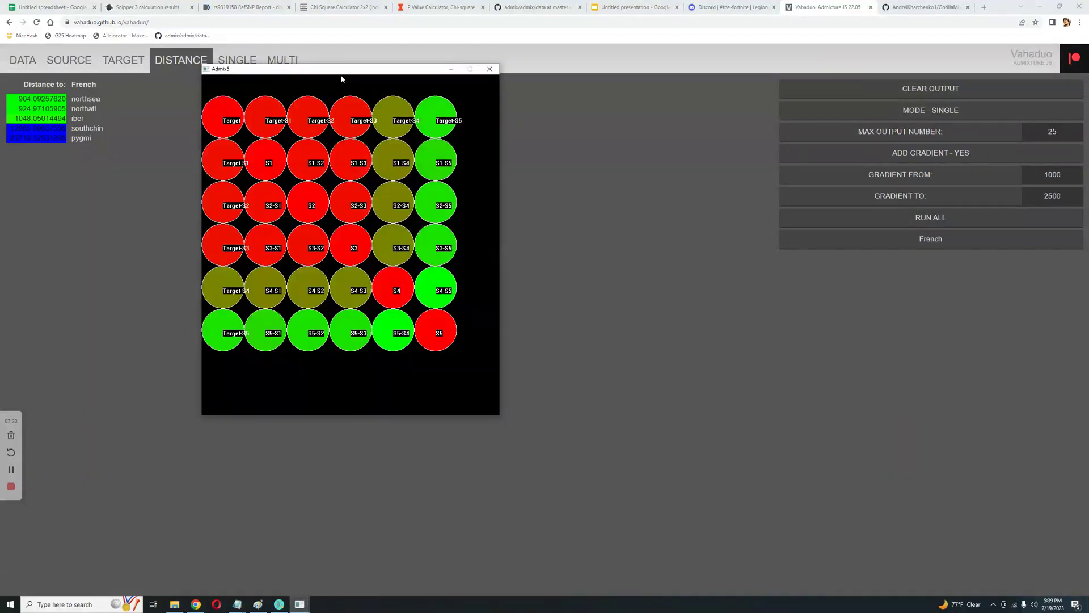
drag(341, 73, 381, 60)
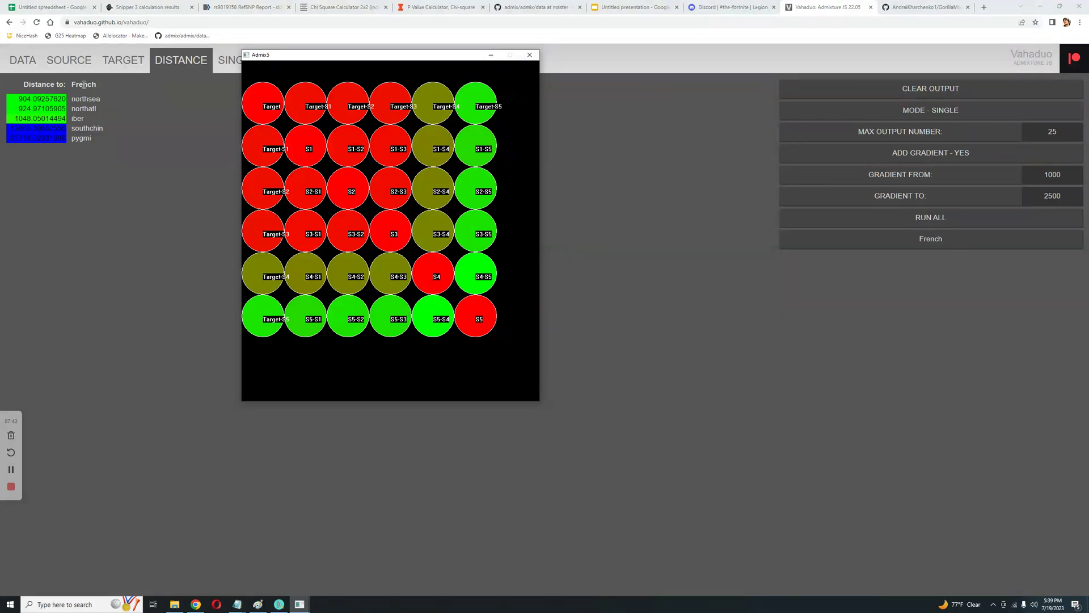
click(117, 193)
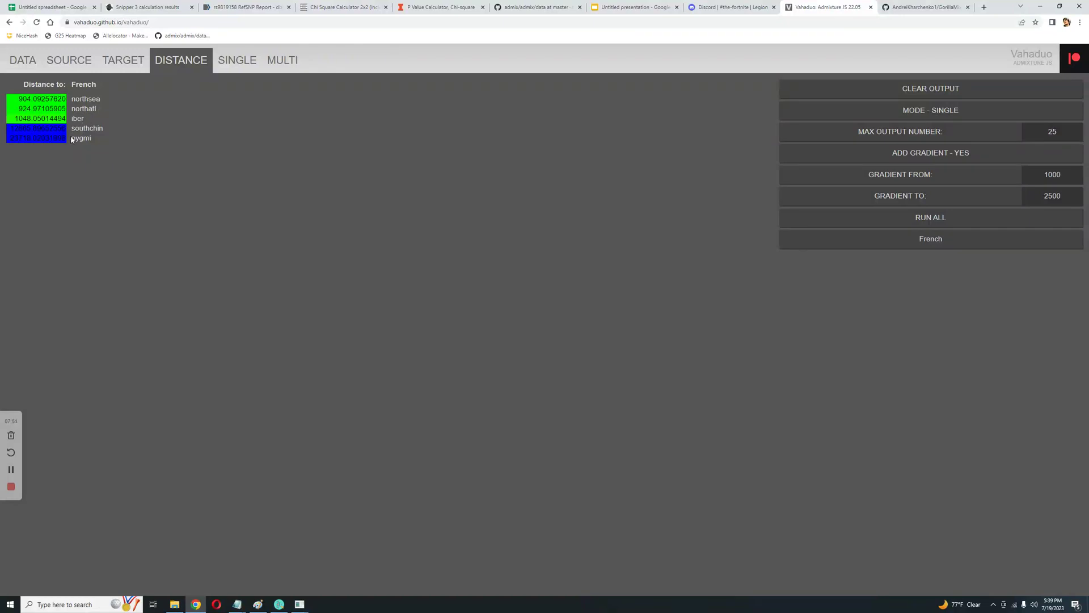
click(248, 66)
- Run the French single model, then rerun with ADD DIST COL at 1X: 39.0 northatl, 38.6 northsea, 22.4 iber
click(808, 91)
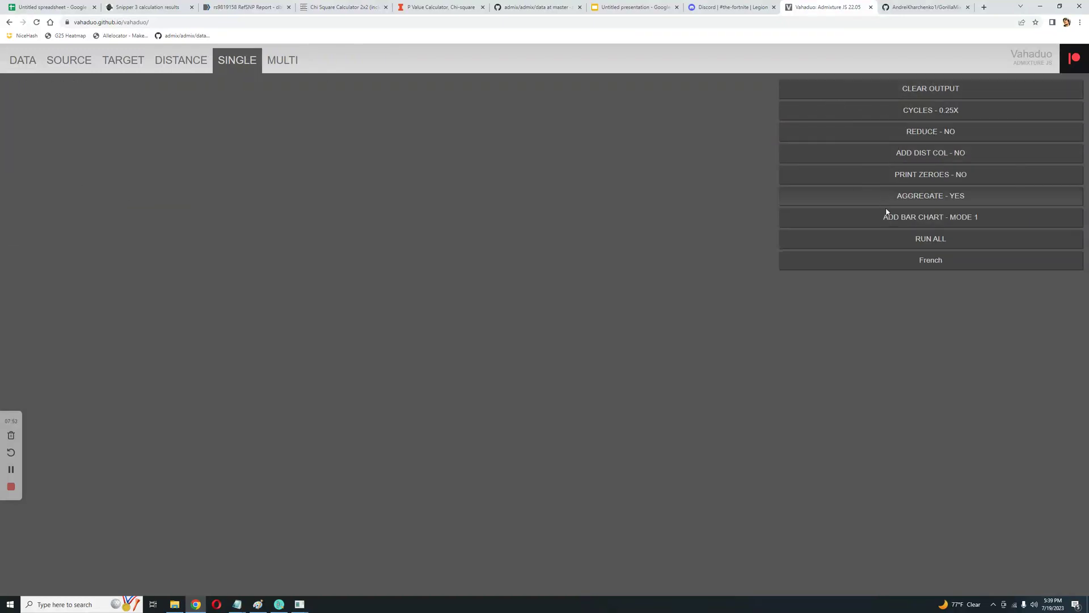
click(904, 241)
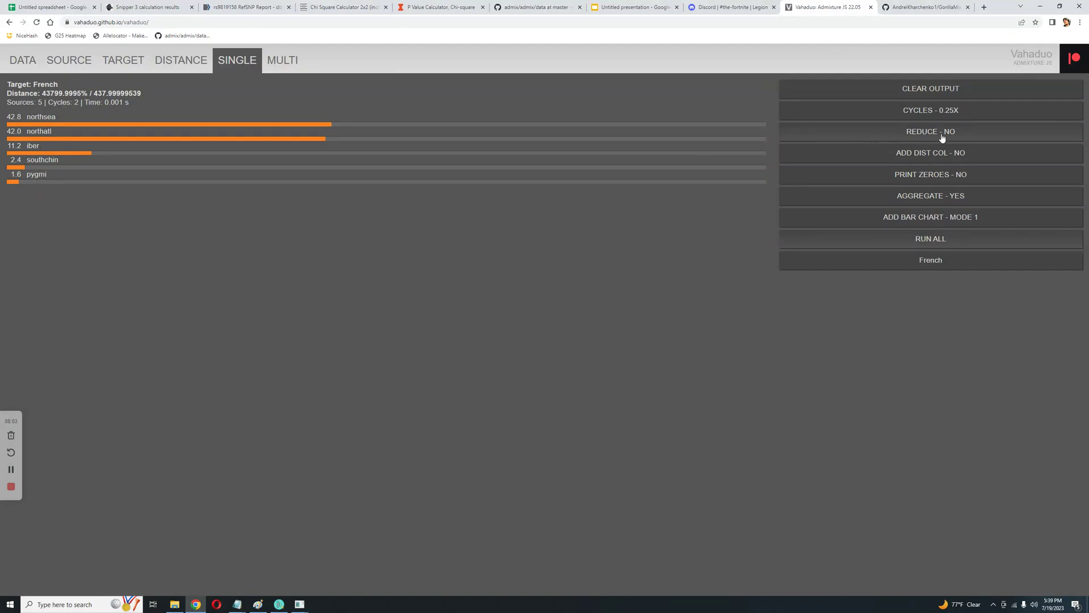
click(953, 151)
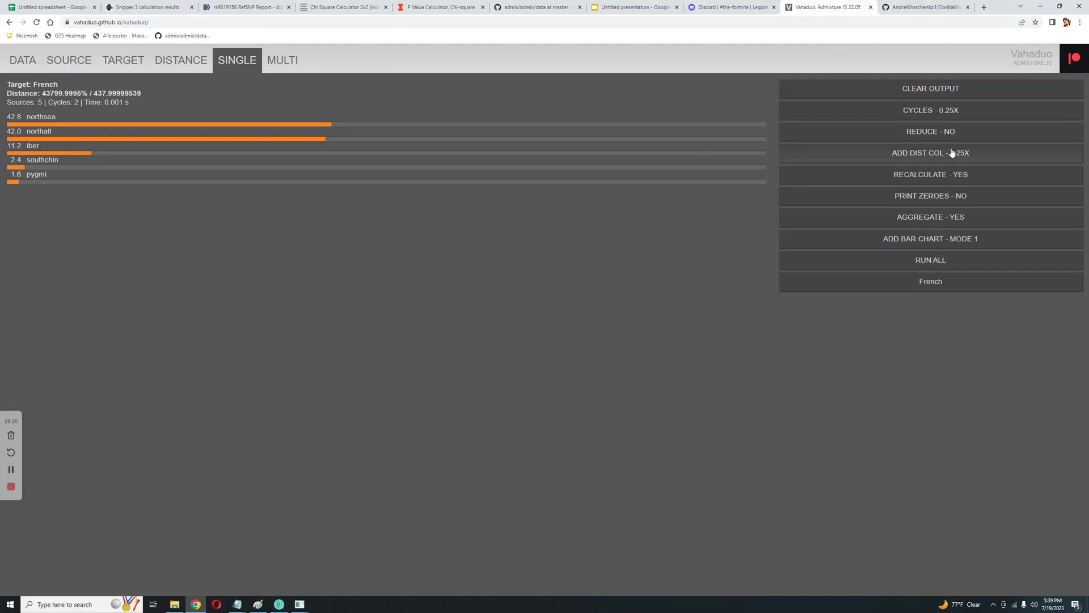
click(952, 153)
click(952, 153)
click(943, 262)
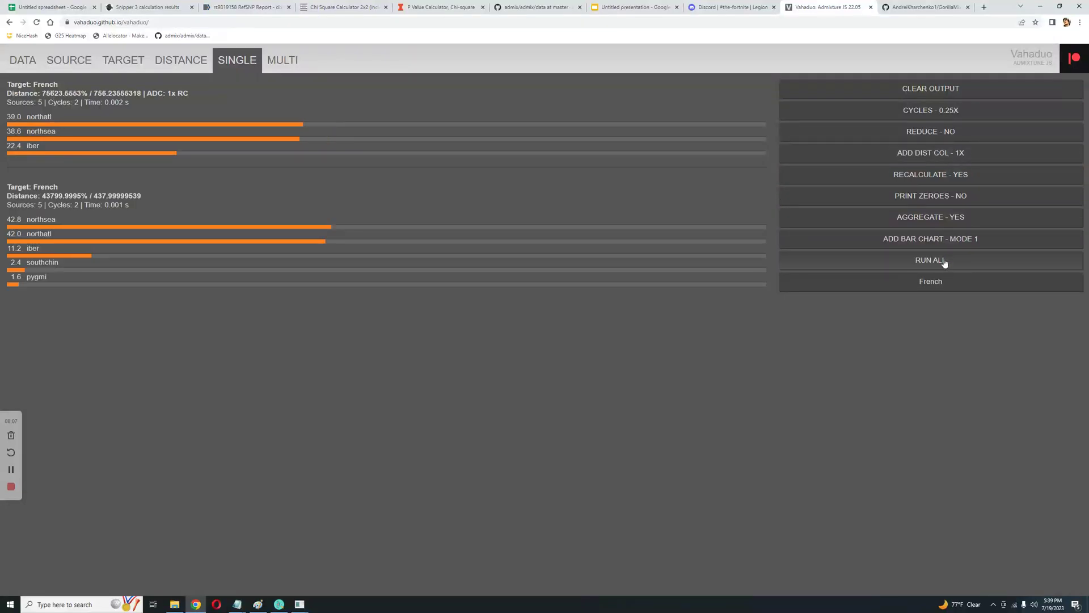
click(802, 91)
click(896, 260)
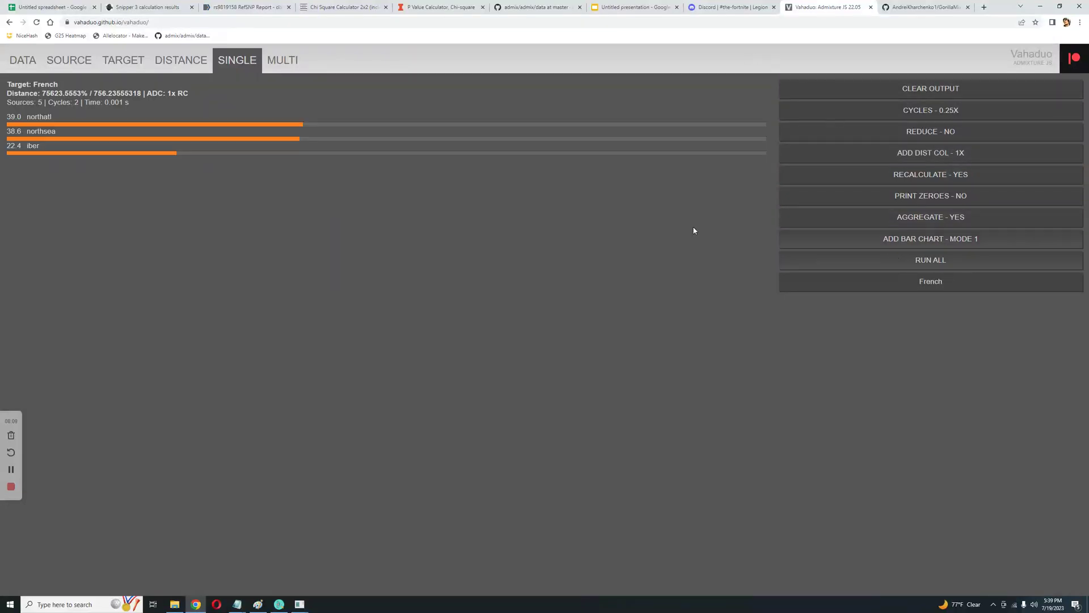